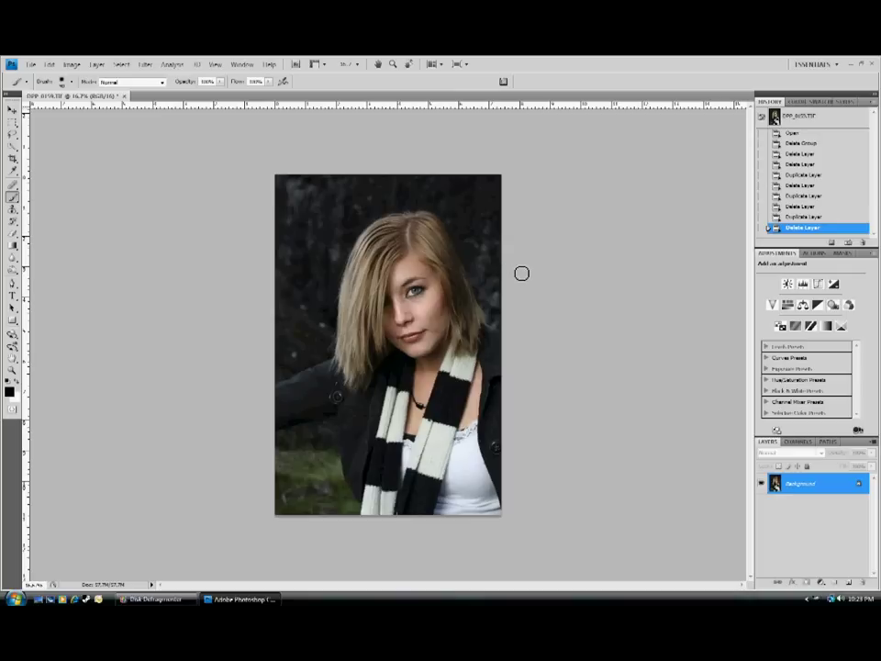
Duplicate the Background layer as a new layer named 'Base Layer'
{"action": "left_click", "coordinate": [71, 64]}
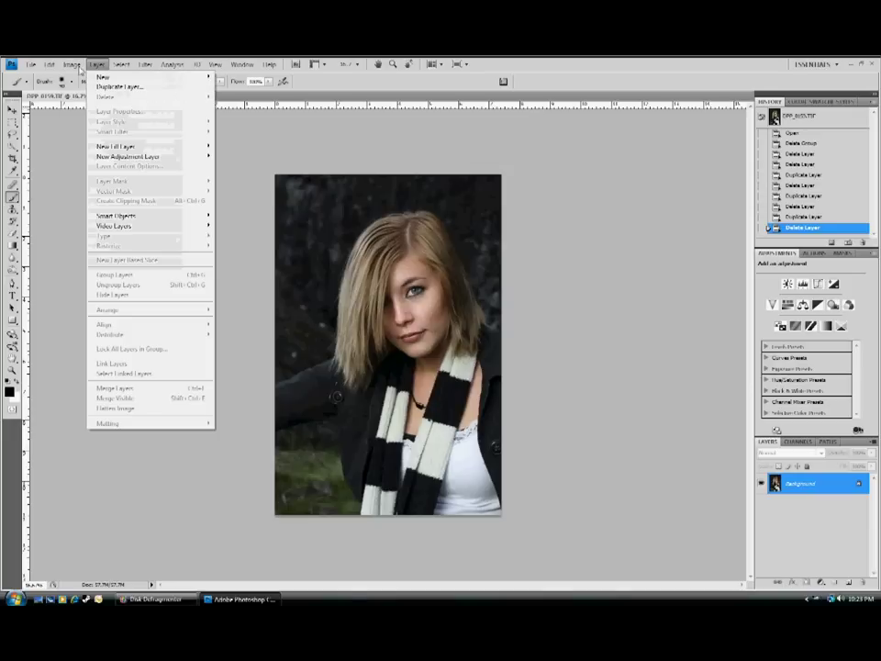
{"action": "left_click", "coordinate": [111, 88]}
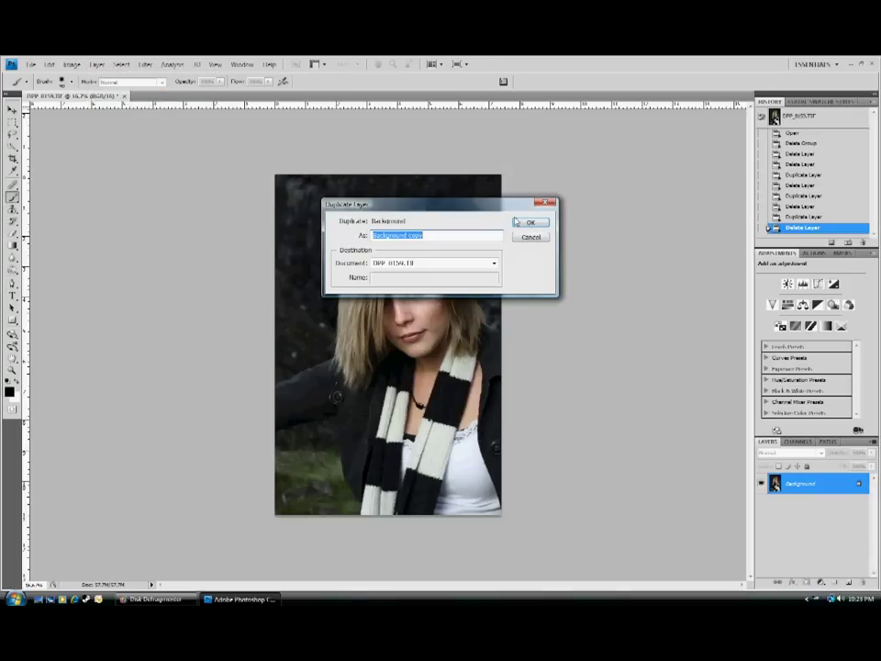
{"action": "type", "text": "Base Layer"}
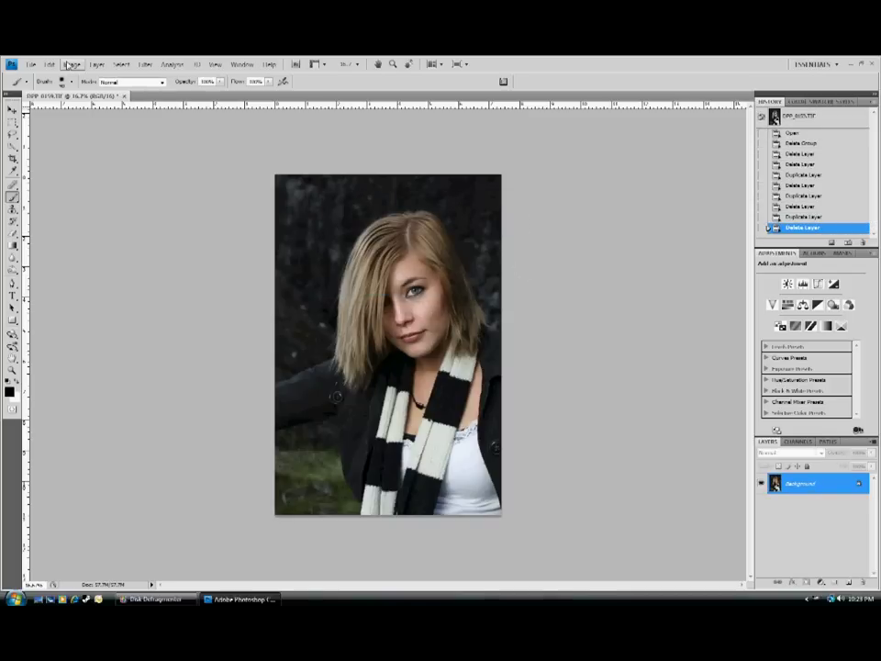
{"action": "left_click", "coordinate": [71, 64]}
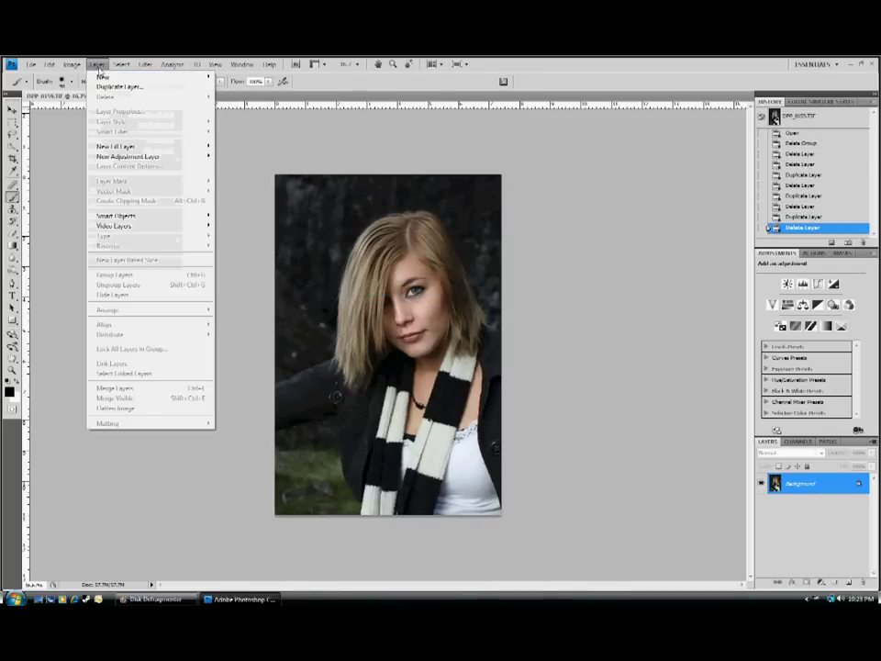
{"action": "left_click", "coordinate": [119, 86]}
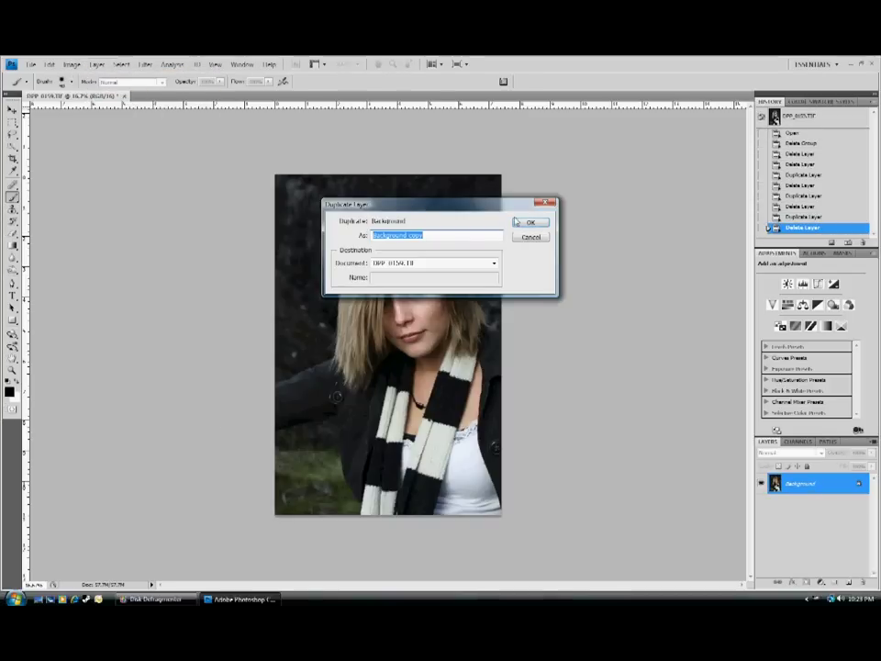
{"action": "type", "text": "Base Layer"}
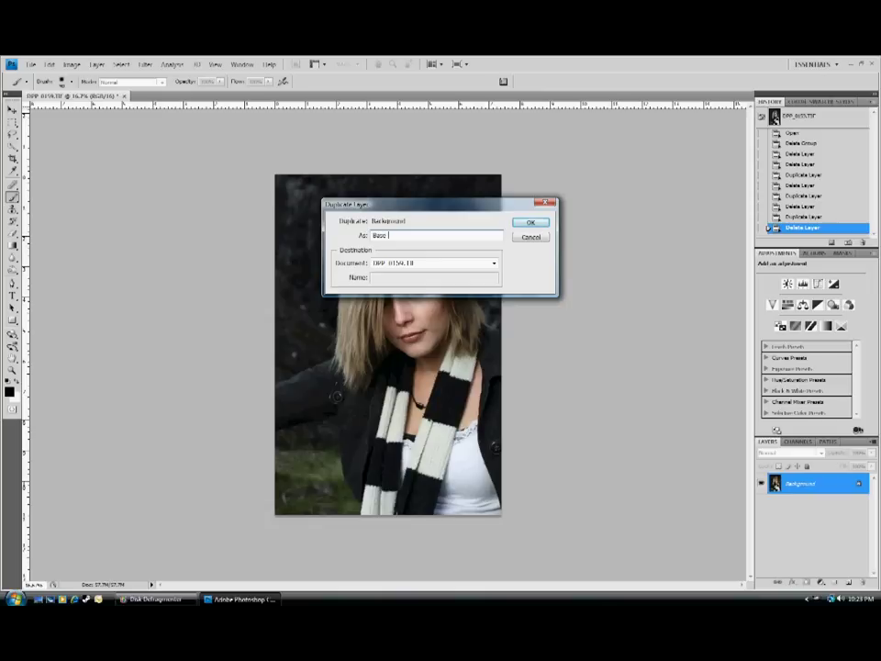
{"action": "left_click", "coordinate": [521, 222]}
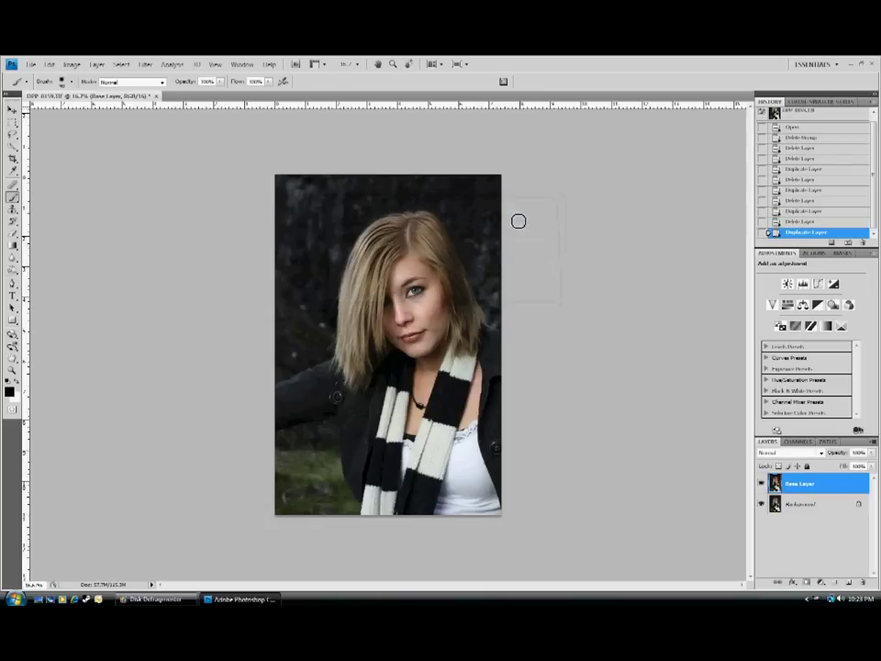
Duplicate Base Layer as a new top layer named 'Eyes'
{"action": "left_click", "coordinate": [94, 65]}
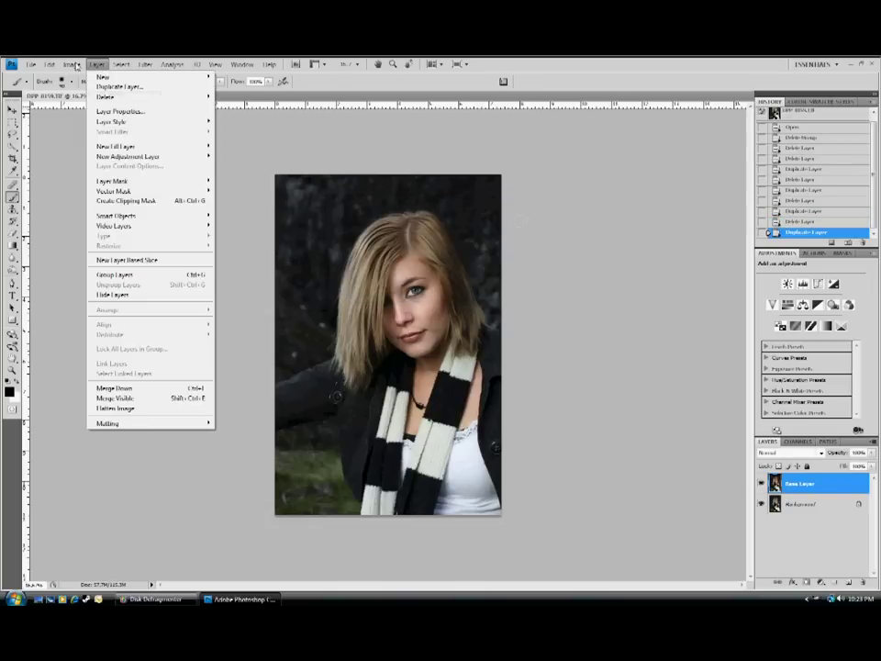
{"action": "mouse_move", "coordinate": [96, 64]}
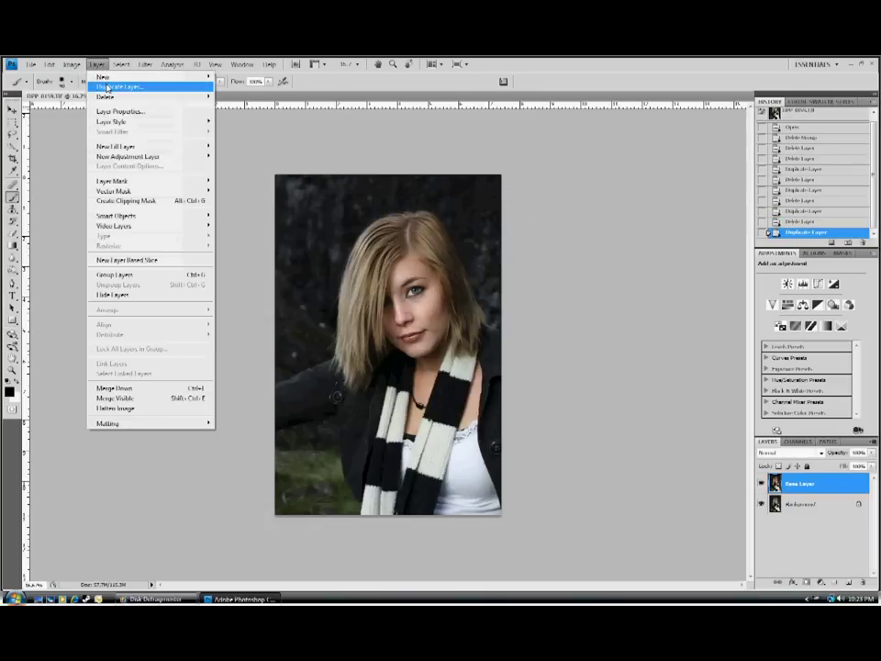
{"action": "left_click", "coordinate": [108, 88]}
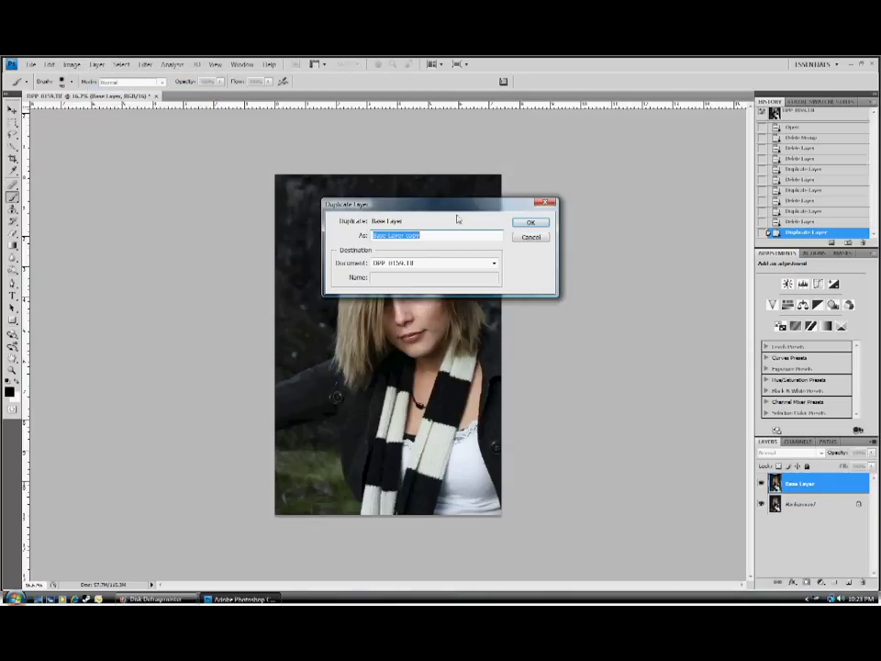
{"action": "type", "text": "Eyes"}
{"action": "key", "text": "Return"}
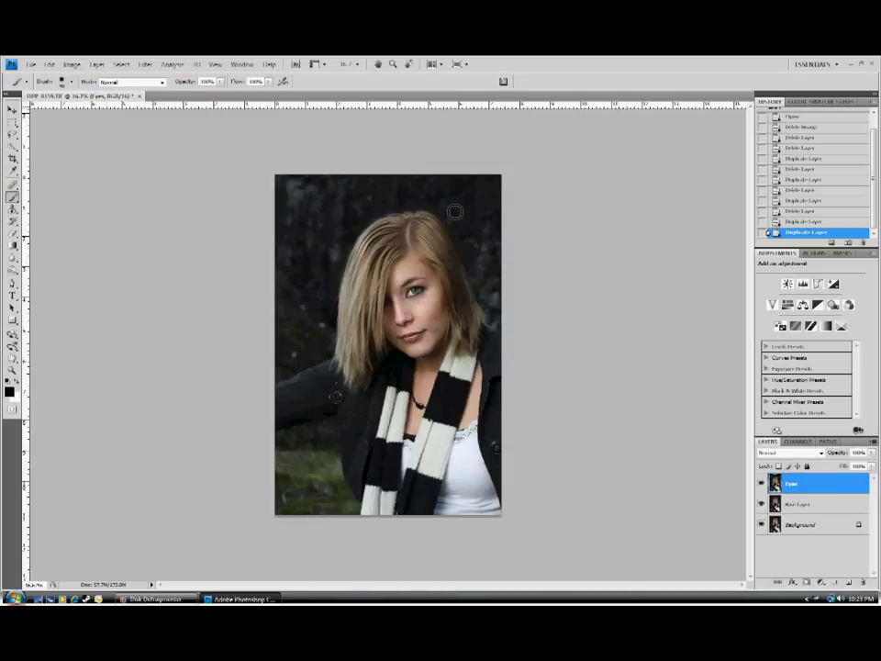
Convert the document to Lab Color mode without flattening the layers
{"action": "left_click", "coordinate": [79, 66]}
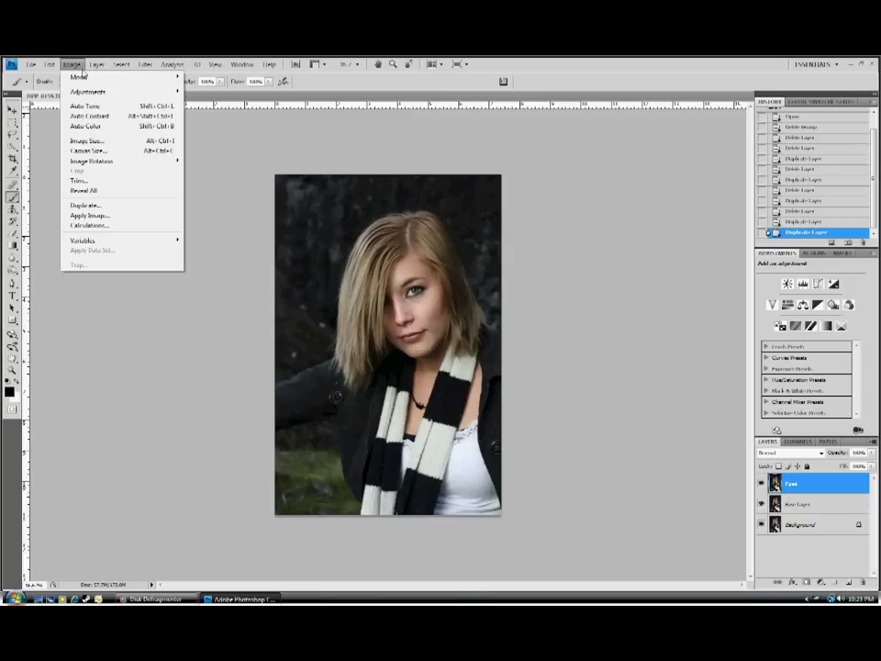
{"action": "mouse_move", "coordinate": [91, 95]}
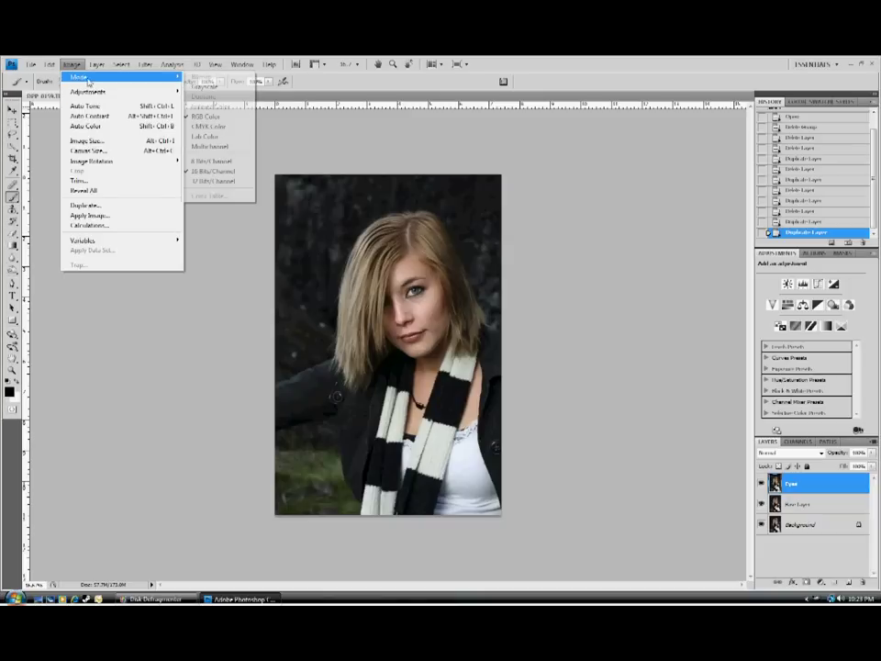
{"action": "left_click", "coordinate": [206, 136]}
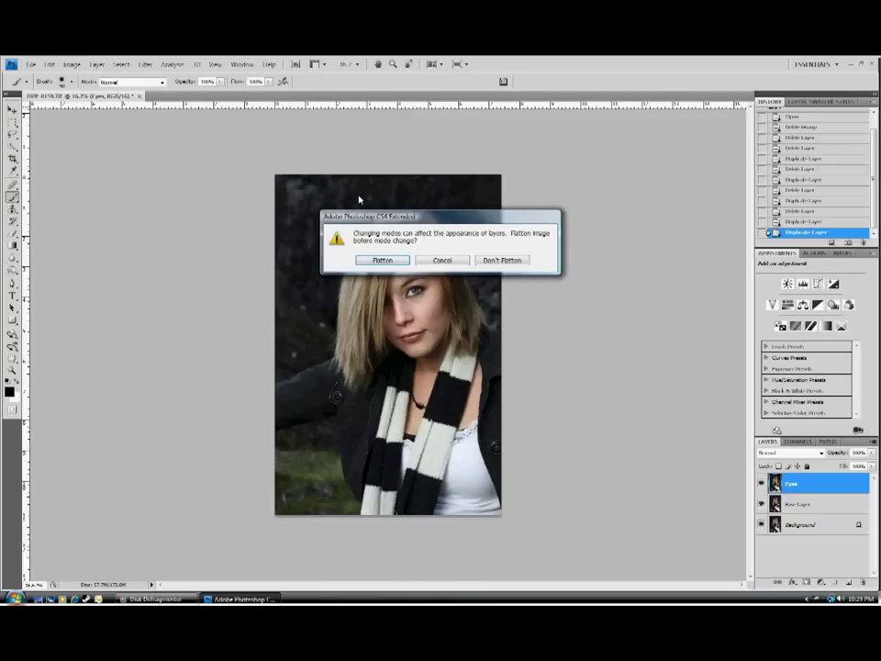
{"action": "left_click", "coordinate": [490, 262]}
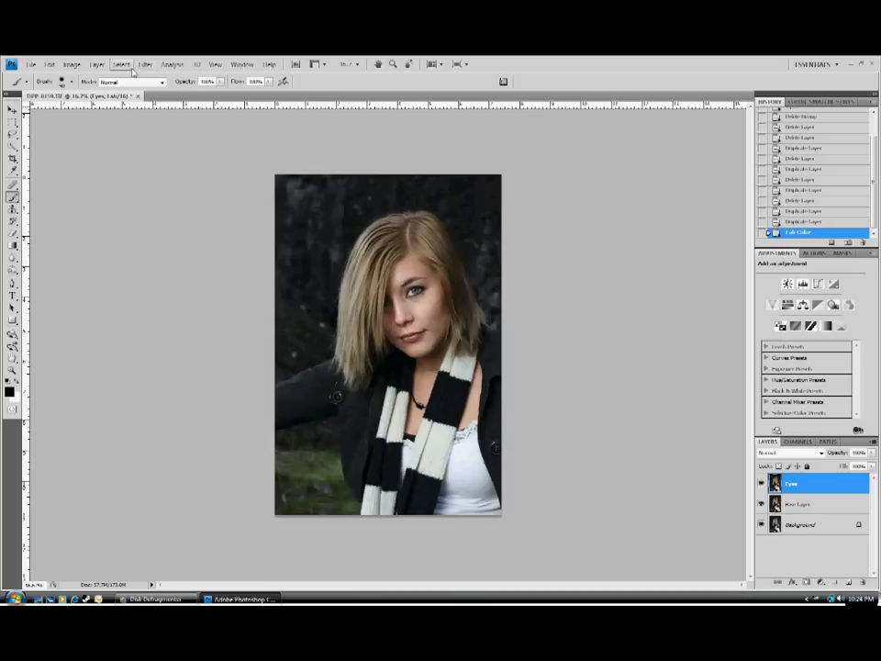
Convert the Eyes layer to a Smart Object
{"action": "left_click", "coordinate": [97, 65]}
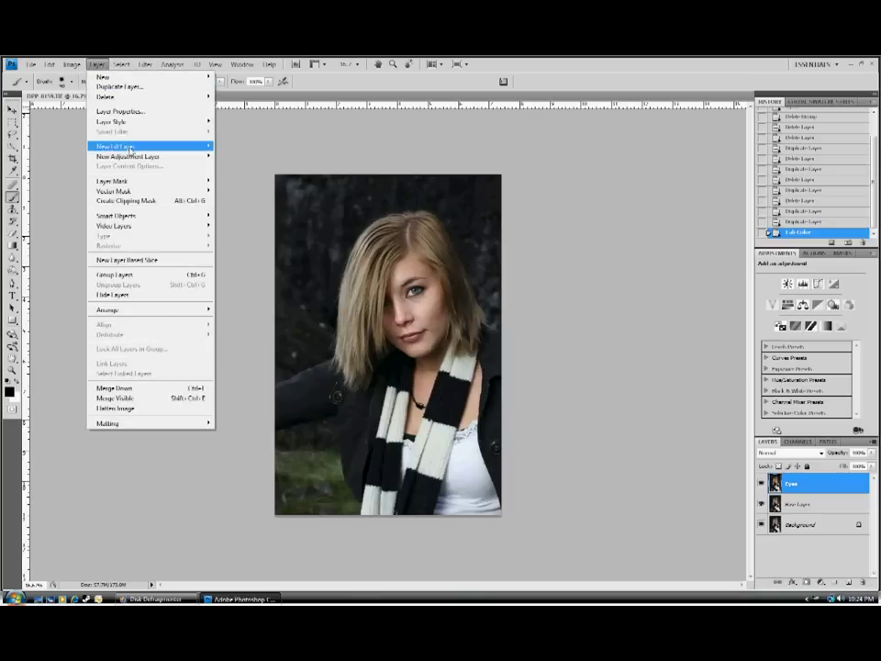
{"action": "mouse_move", "coordinate": [152, 217]}
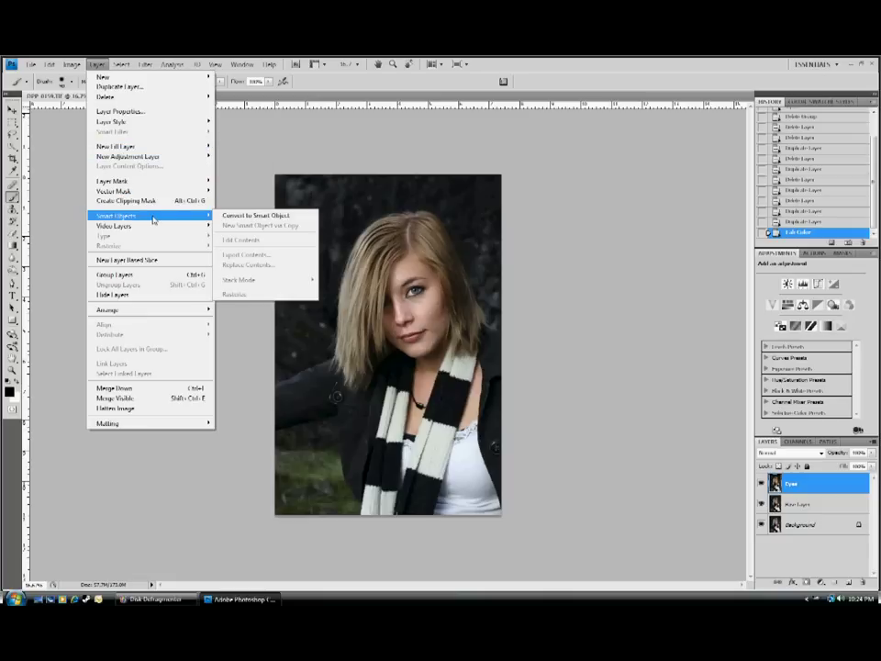
{"action": "left_click", "coordinate": [258, 215]}
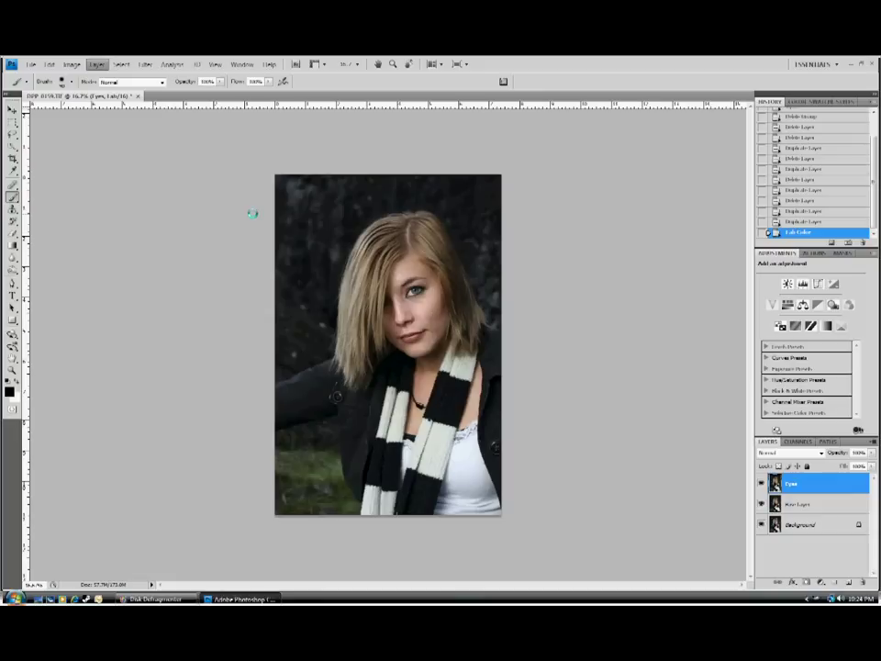
Apply Shadows/Highlights to the Eyes layer with Midtone Contrast +35, previewing at 50% zoom
{"action": "left_click", "coordinate": [74, 65]}
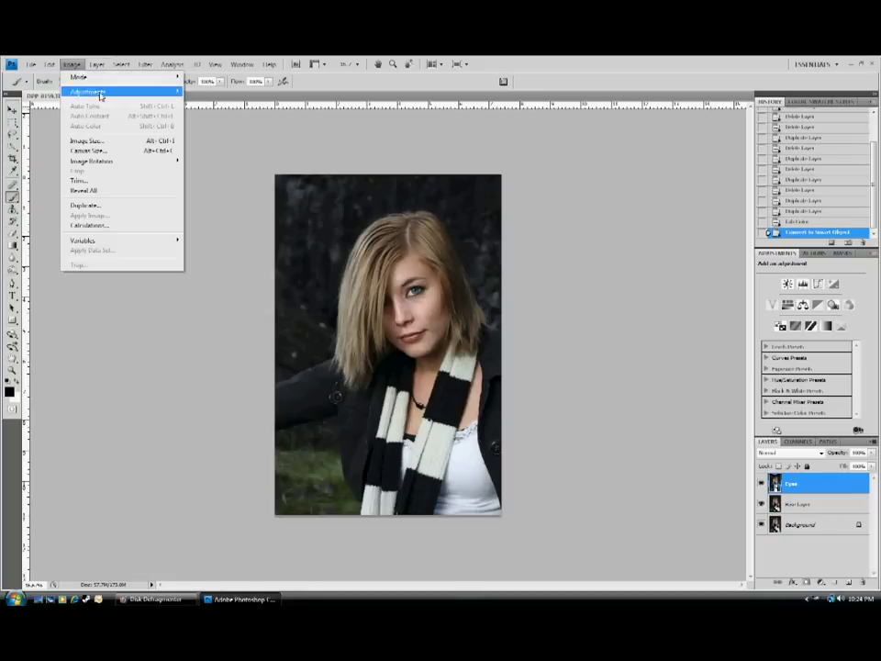
{"action": "mouse_move", "coordinate": [128, 92]}
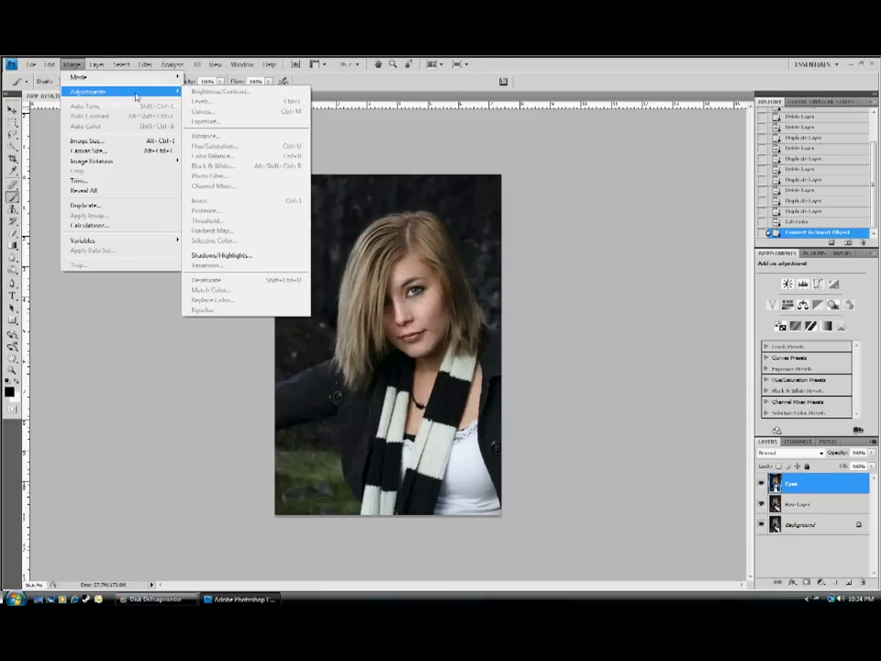
{"action": "left_click", "coordinate": [218, 257]}
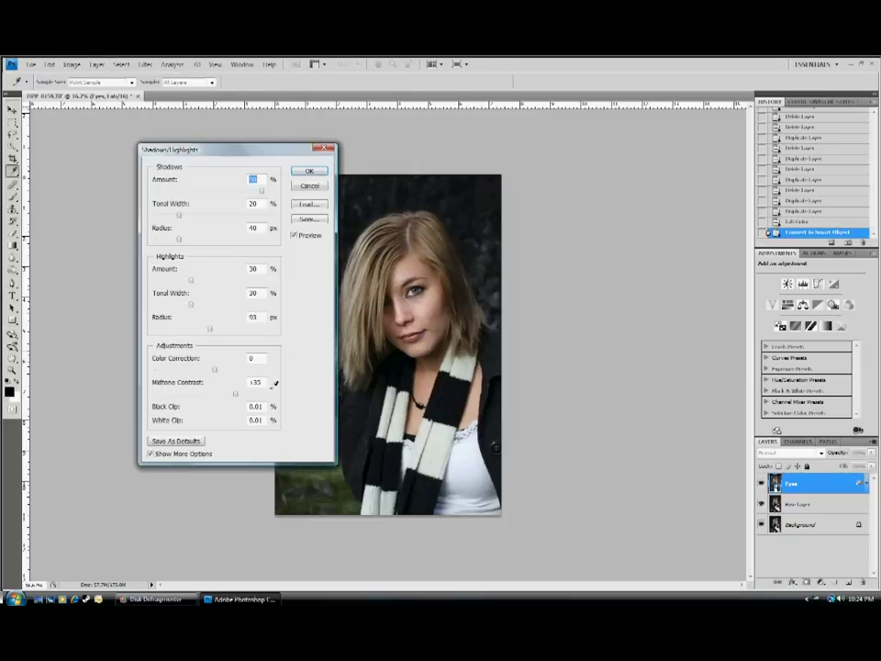
{"action": "left_click", "coordinate": [168, 454]}
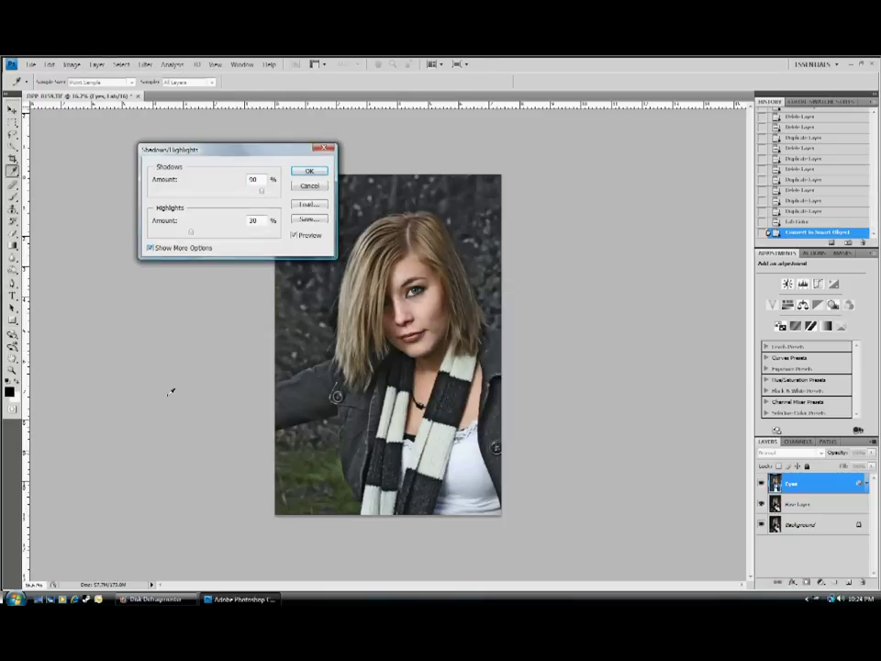
{"action": "left_click_drag", "start_coordinate": [221, 149], "coordinate": [386, 213]}
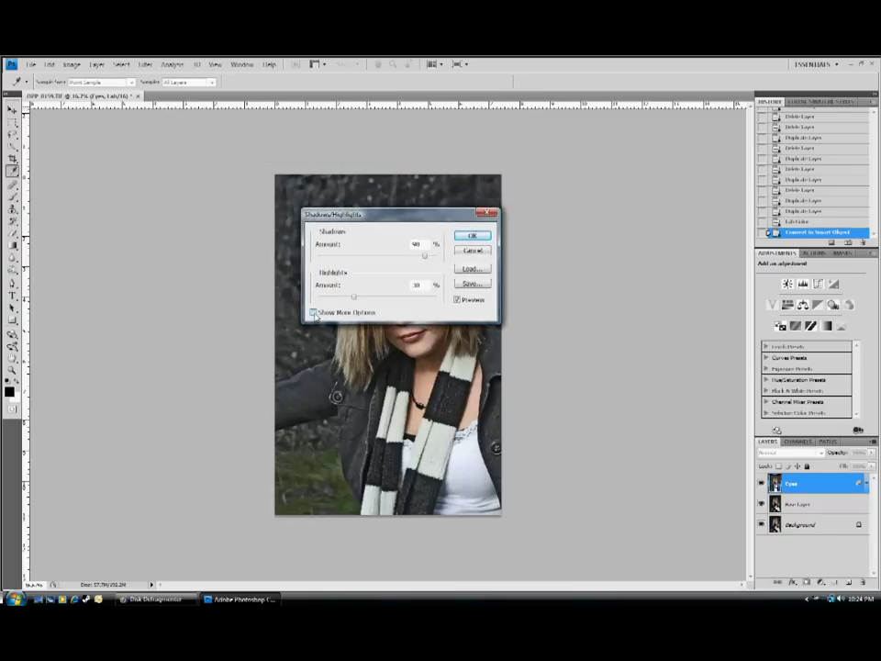
{"action": "left_click", "coordinate": [313, 313]}
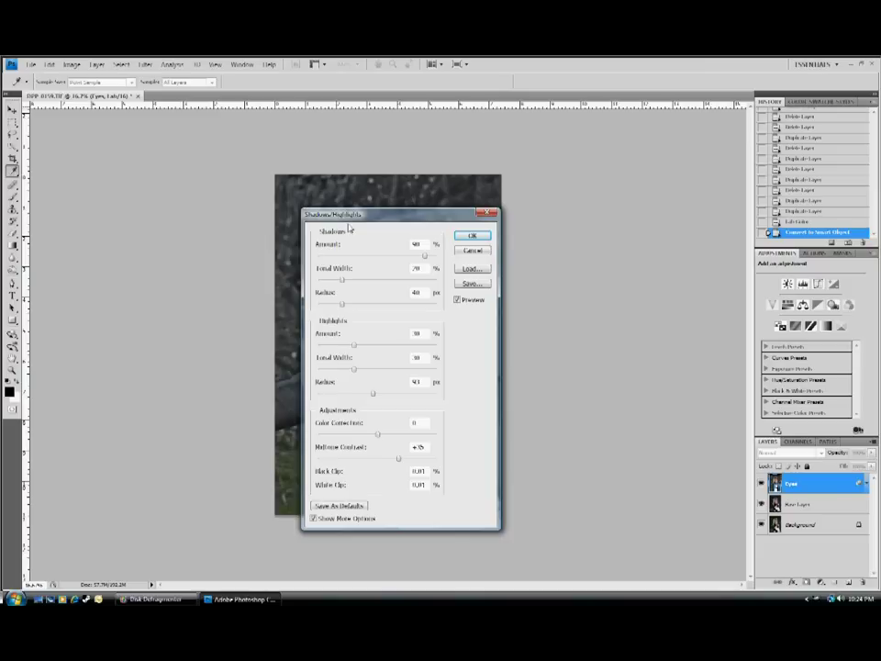
{"action": "left_click_drag", "start_coordinate": [335, 216], "coordinate": [142, 190]}
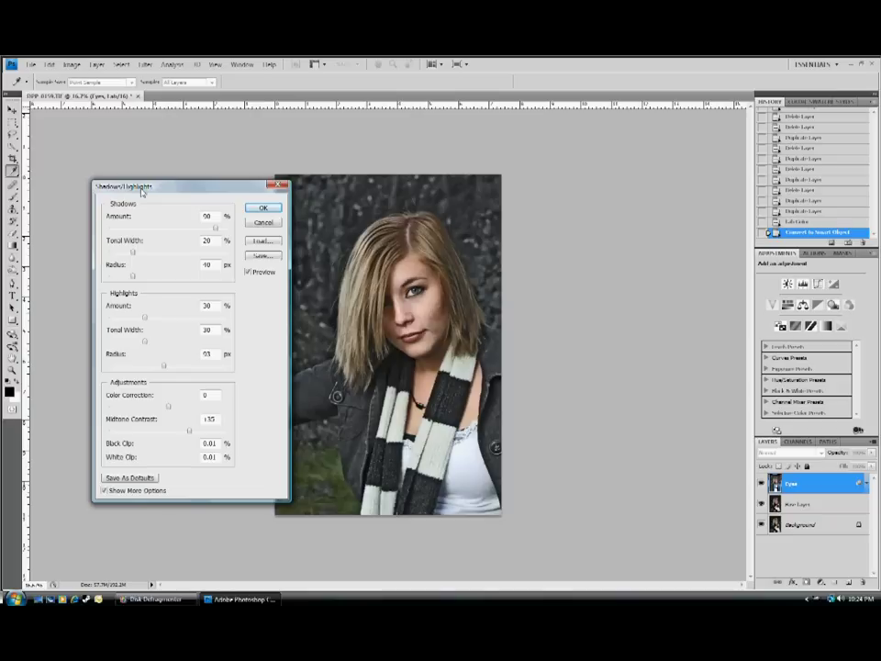
{"action": "key", "text": "ctrl+plus"}
{"action": "key", "text": "ctrl+plus"}
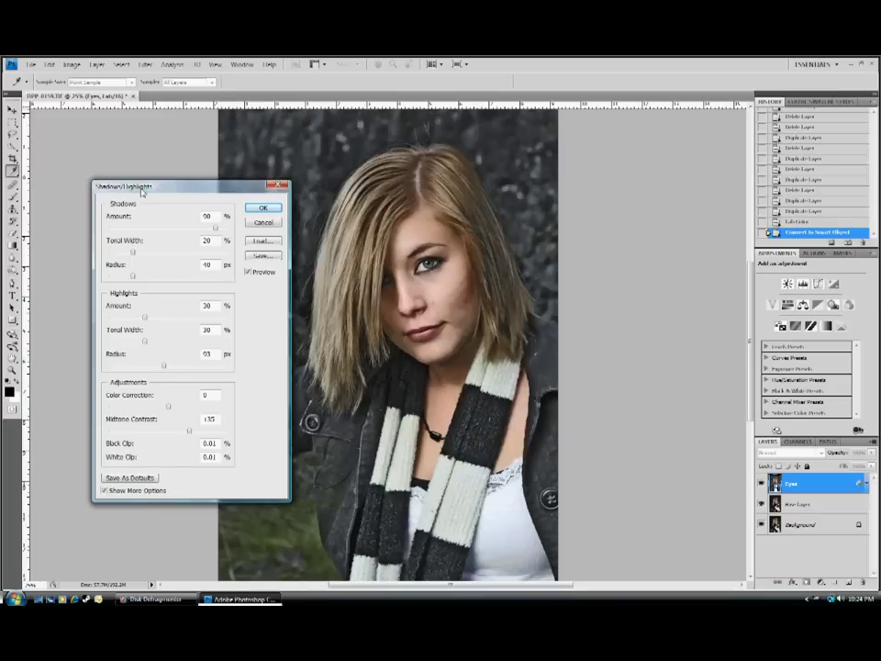
{"action": "key", "text": "ctrl+plus"}
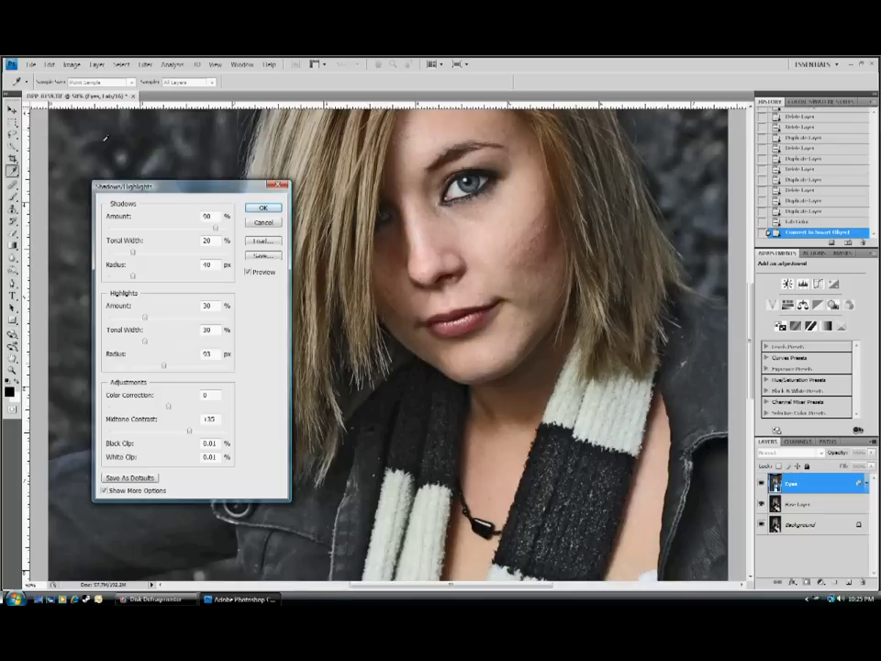
{"action": "left_click", "coordinate": [253, 208]}
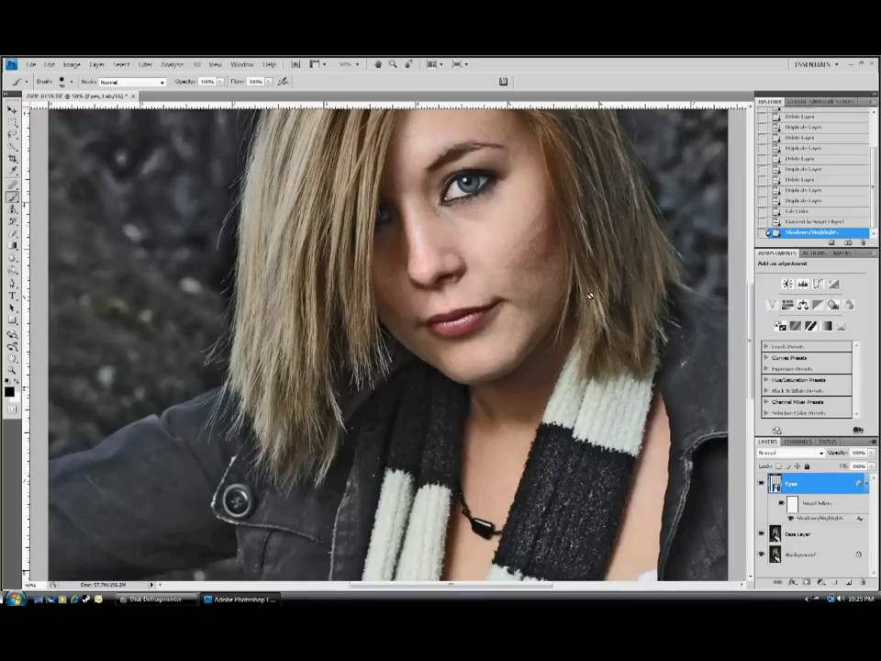
Add a black Hide All layer mask to the Eyes layer
{"action": "left_click", "coordinate": [97, 65]}
{"action": "mouse_move", "coordinate": [134, 145]}
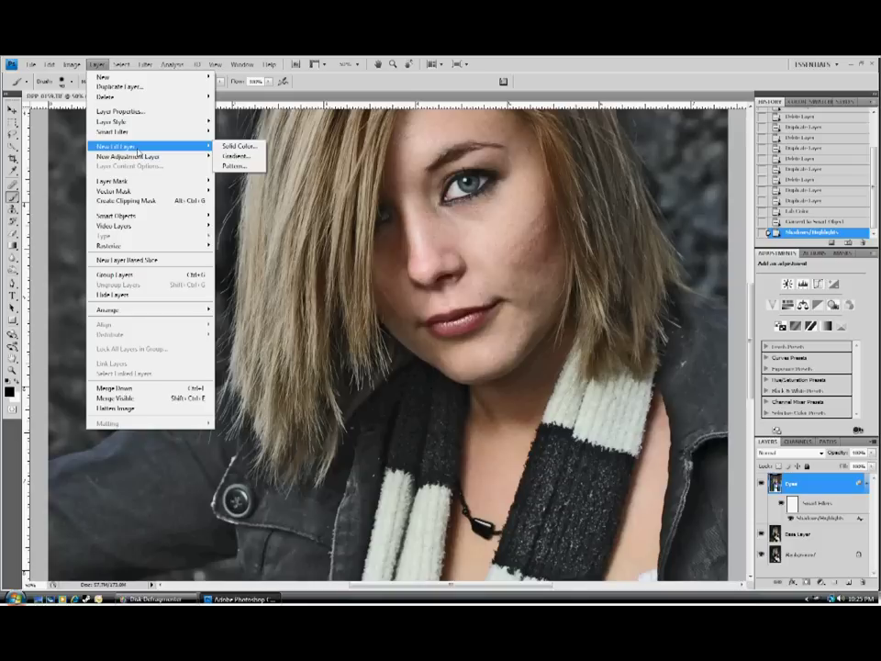
{"action": "mouse_move", "coordinate": [120, 181]}
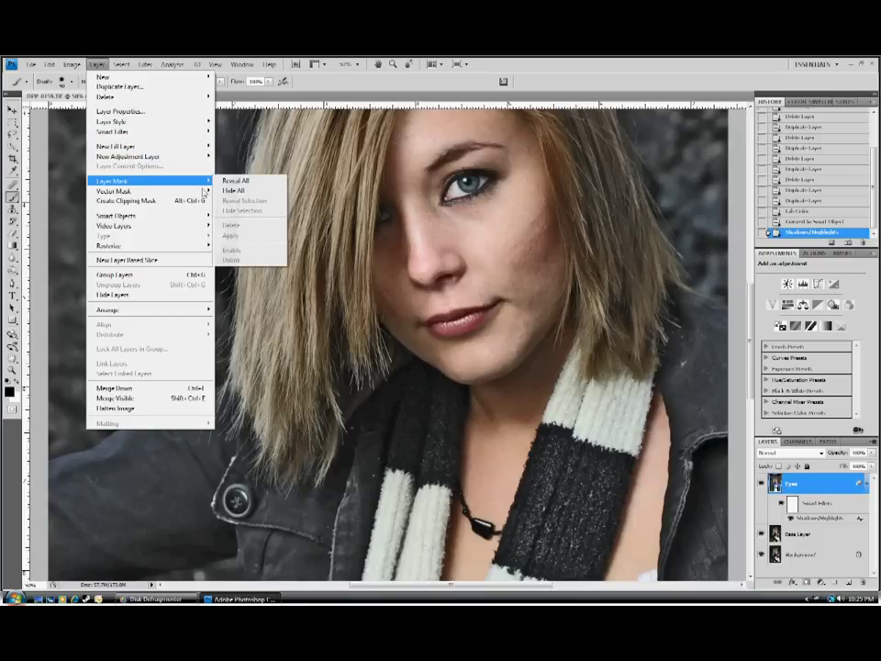
{"action": "left_click", "coordinate": [232, 189]}
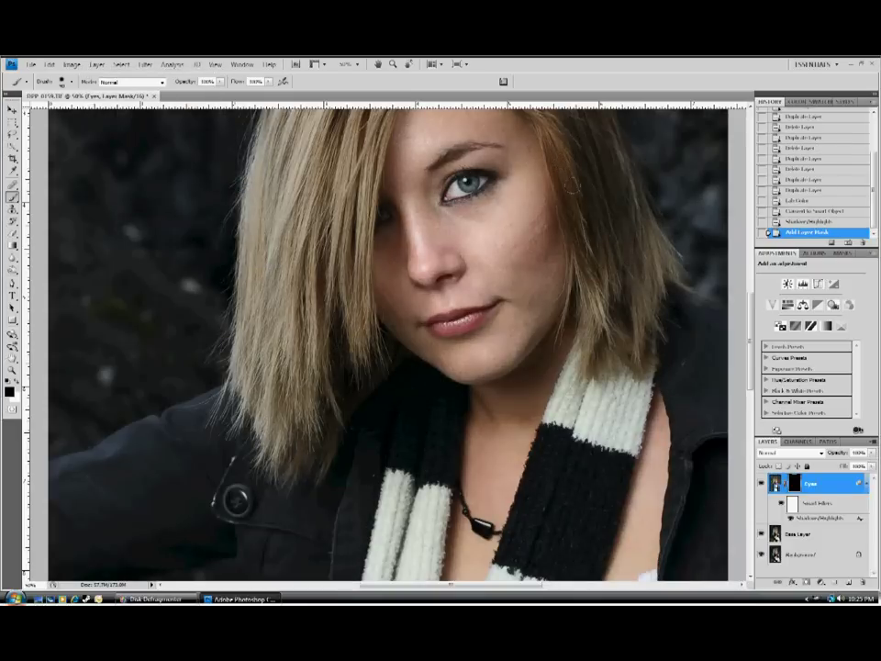
Zoom to 100% and paint white over the eye on the Eyes layer mask
{"action": "key", "text": "ctrl+plus"}
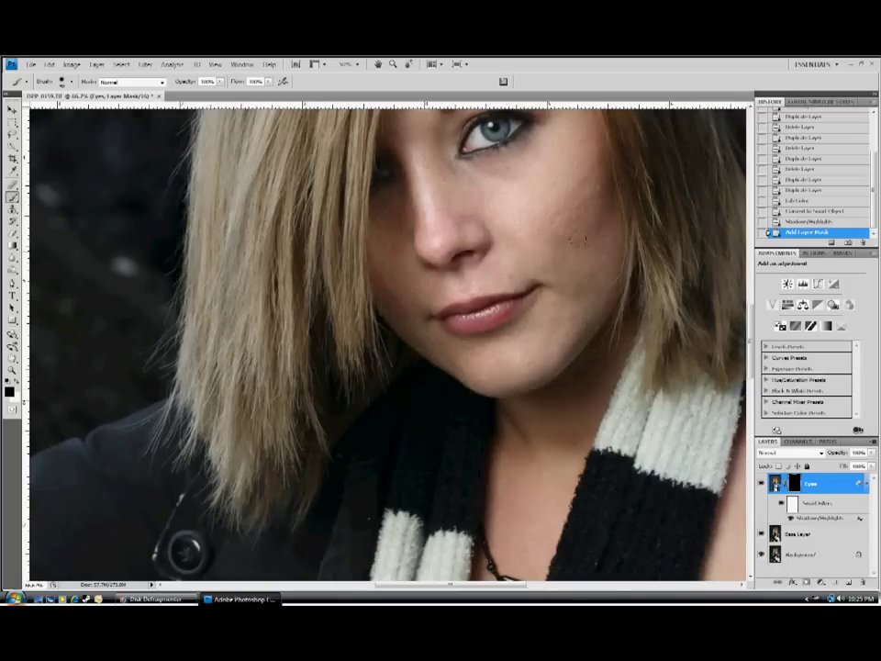
{"action": "key", "text": "ctrl+plus"}
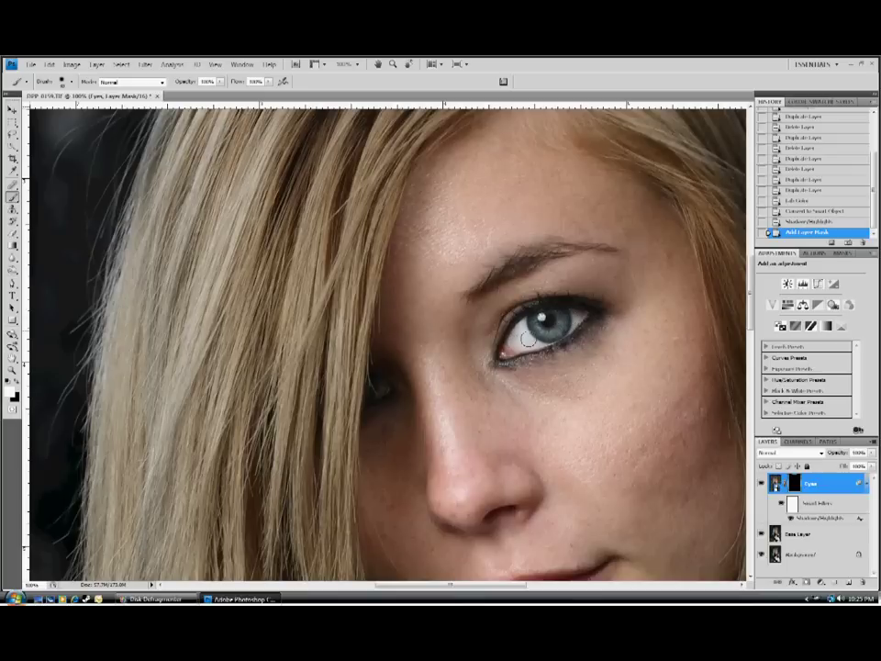
{"action": "left_click_drag", "start_coordinate": [528, 339], "coordinate": [551, 333]}
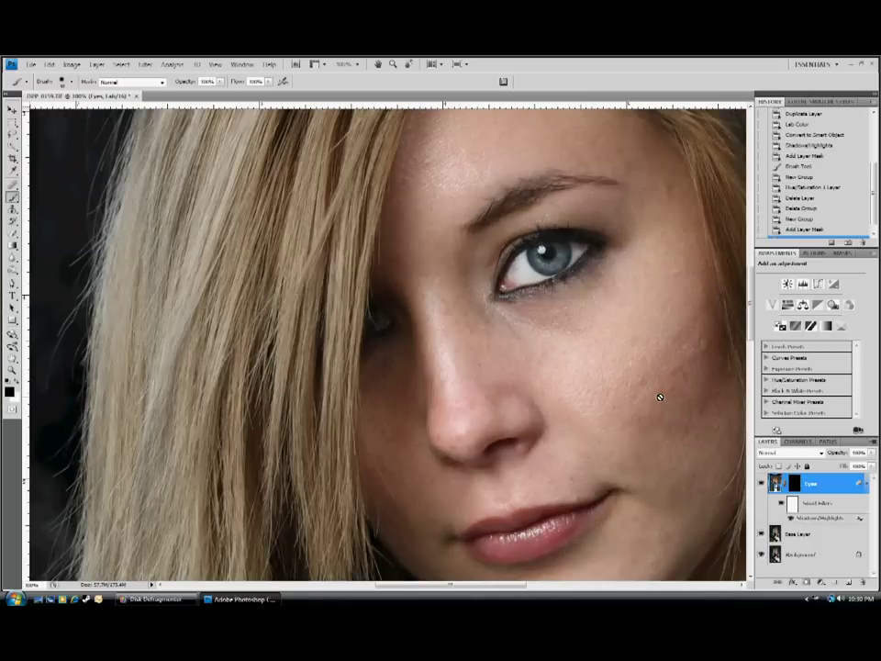
Switch the image to RGB Color, choosing Rasterize and Don't Flatten
{"action": "left_click", "coordinate": [73, 64]}
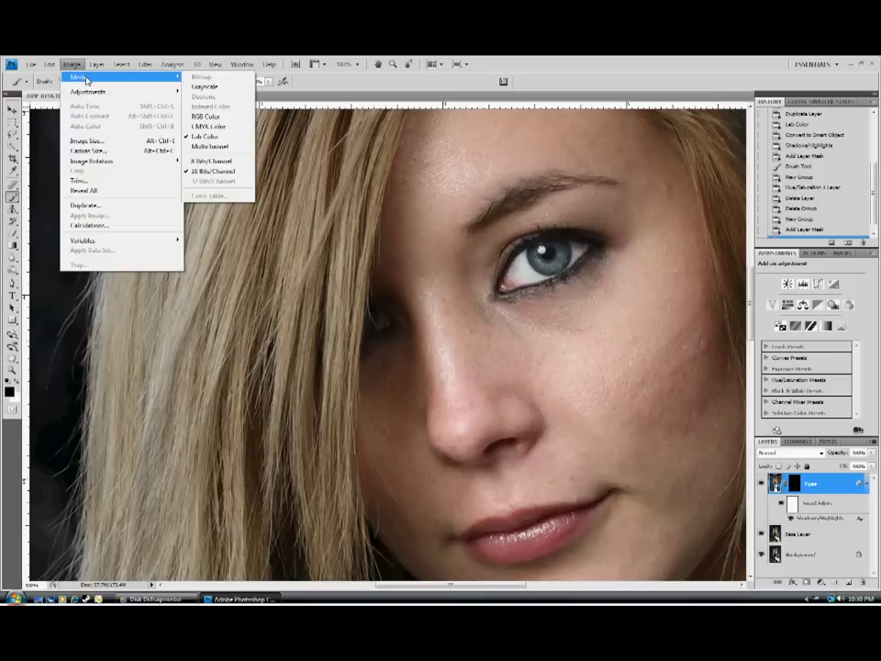
{"action": "left_click", "coordinate": [204, 115]}
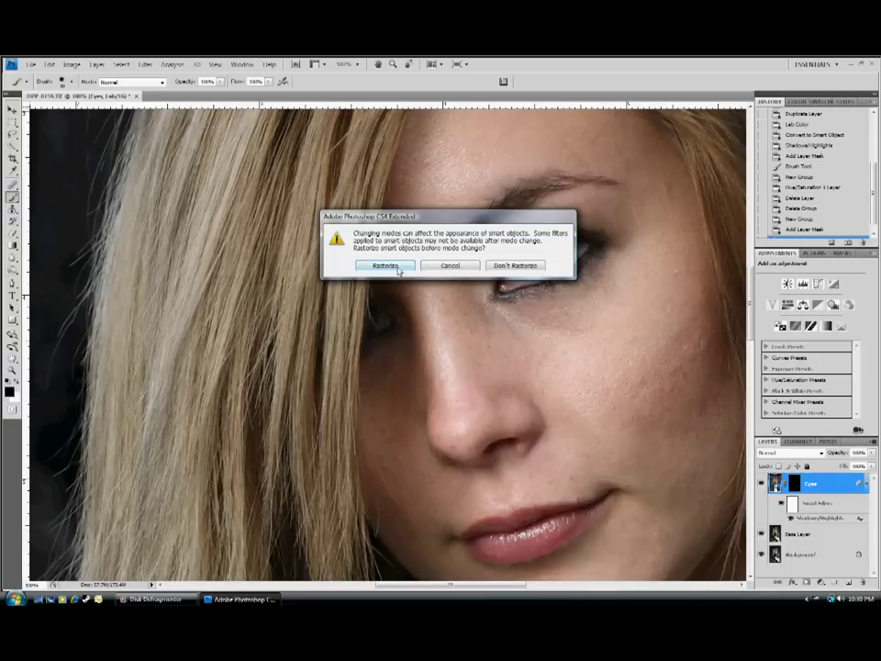
{"action": "left_click", "coordinate": [397, 267]}
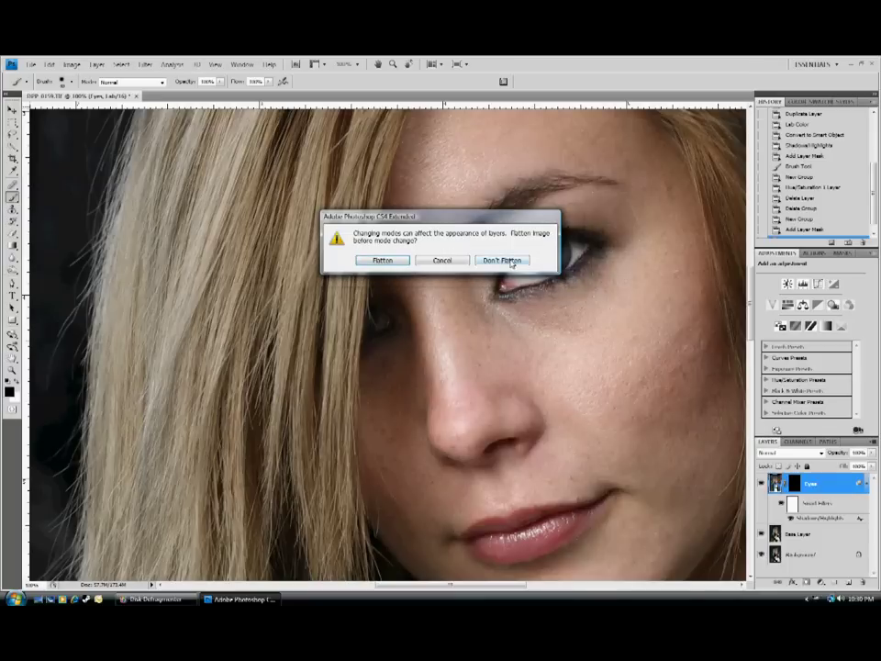
{"action": "left_click", "coordinate": [512, 261]}
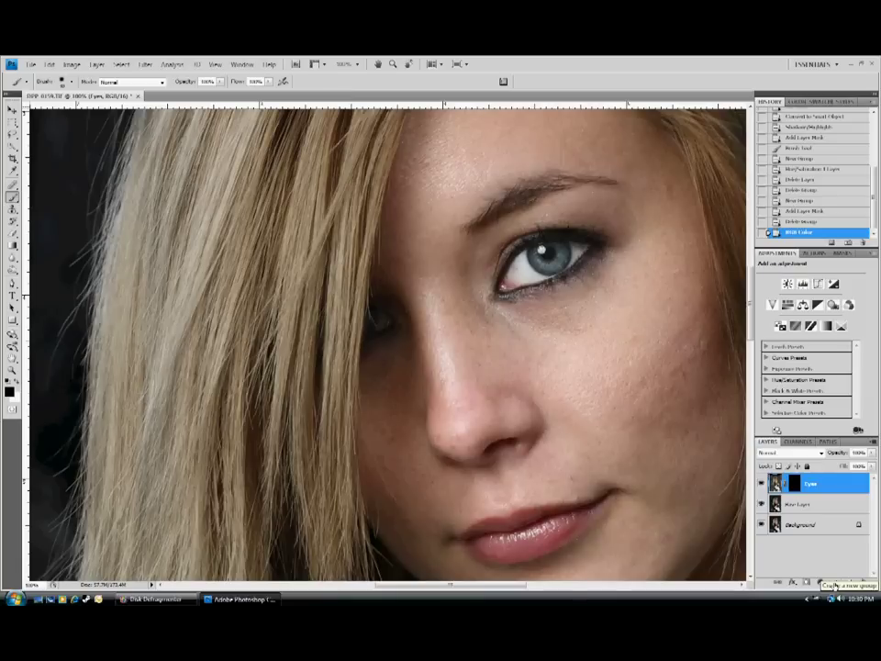
Create Group 1 and give it a Hide All layer mask
{"action": "left_click", "coordinate": [834, 584]}
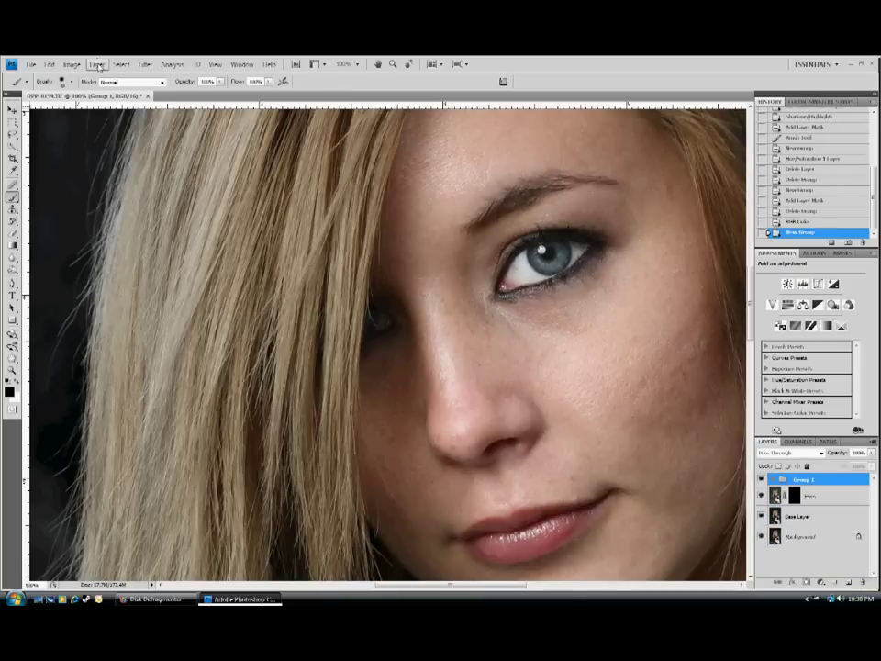
{"action": "left_click", "coordinate": [98, 66]}
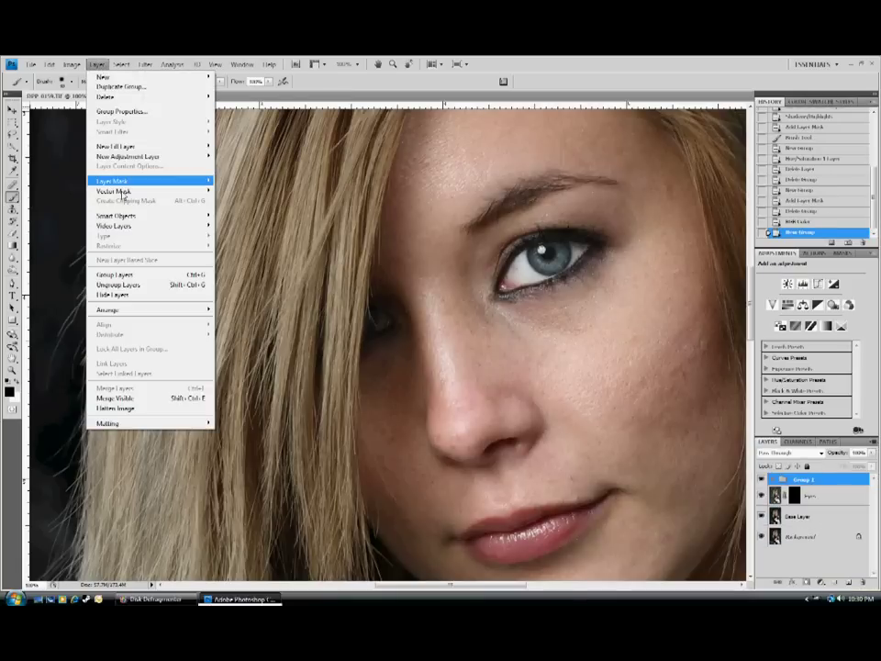
{"action": "mouse_move", "coordinate": [129, 183]}
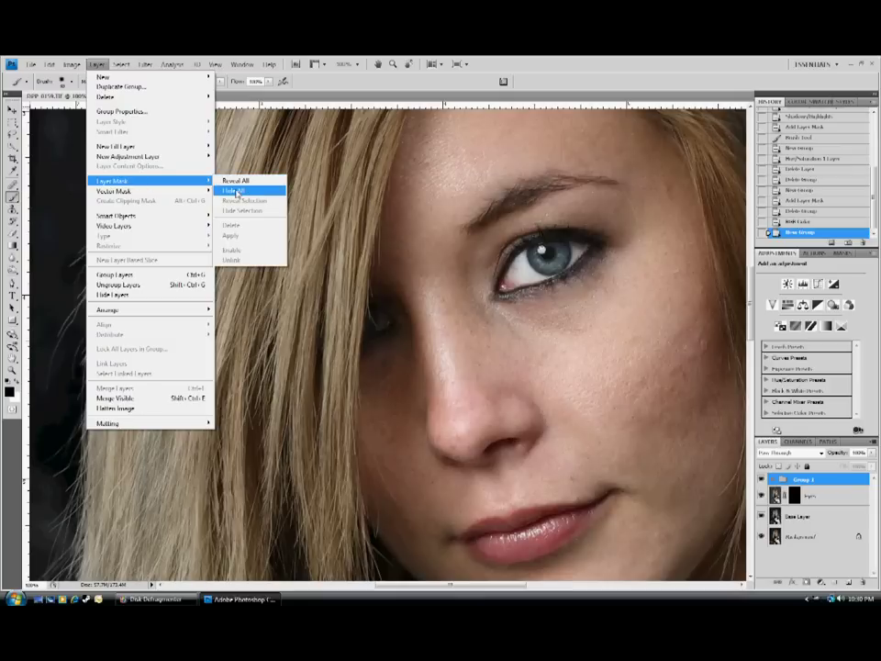
{"action": "left_click", "coordinate": [238, 191]}
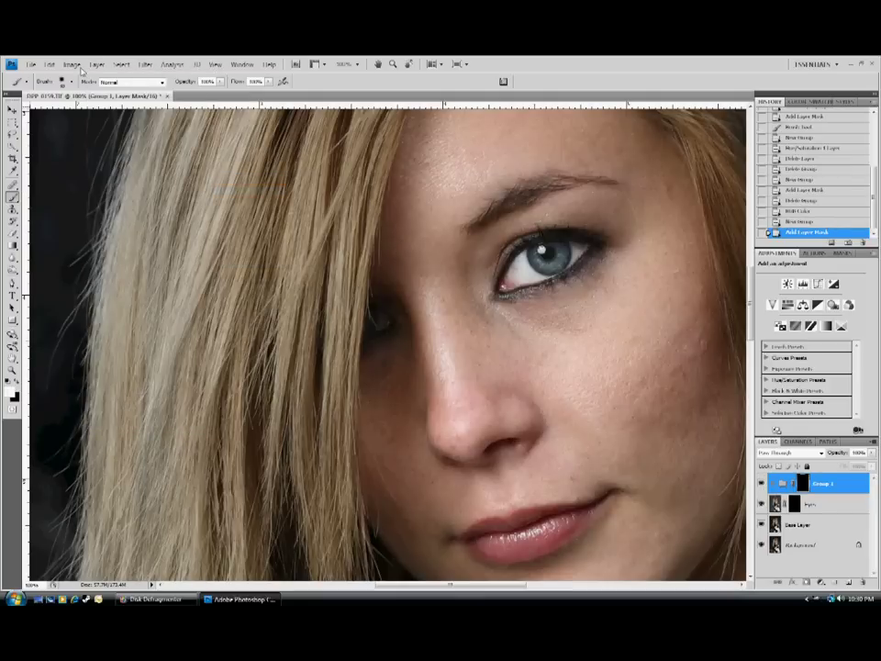
Add a Hue/Saturation adjustment layer with Saturation 45 and Lightness 2
{"action": "left_click", "coordinate": [97, 66]}
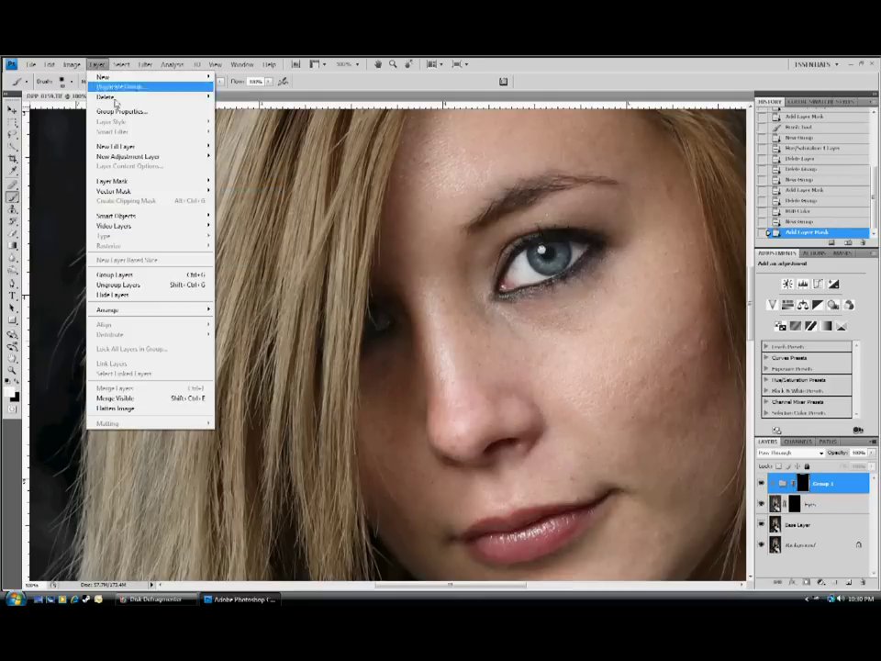
{"action": "mouse_move", "coordinate": [183, 156]}
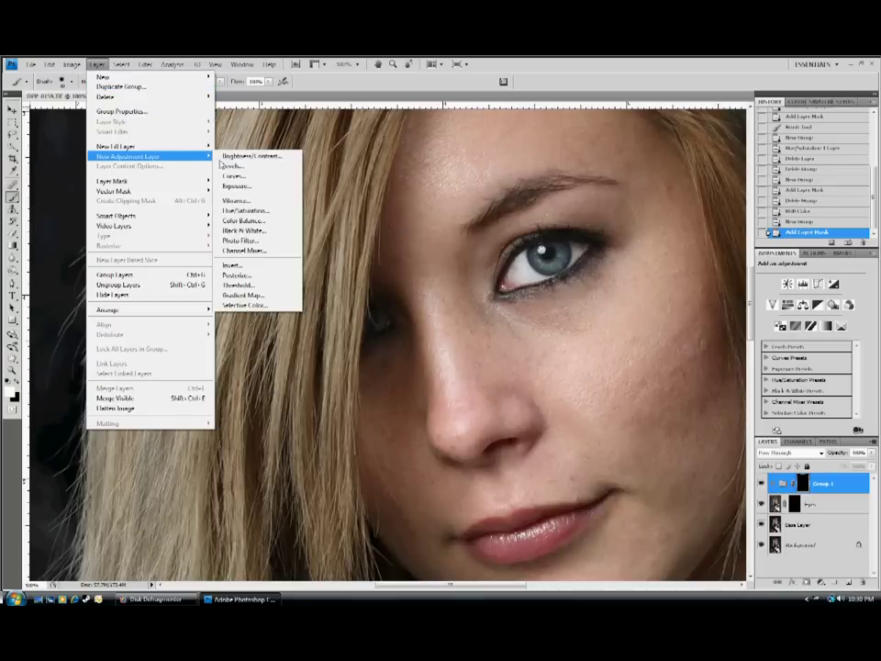
{"action": "left_click", "coordinate": [243, 211]}
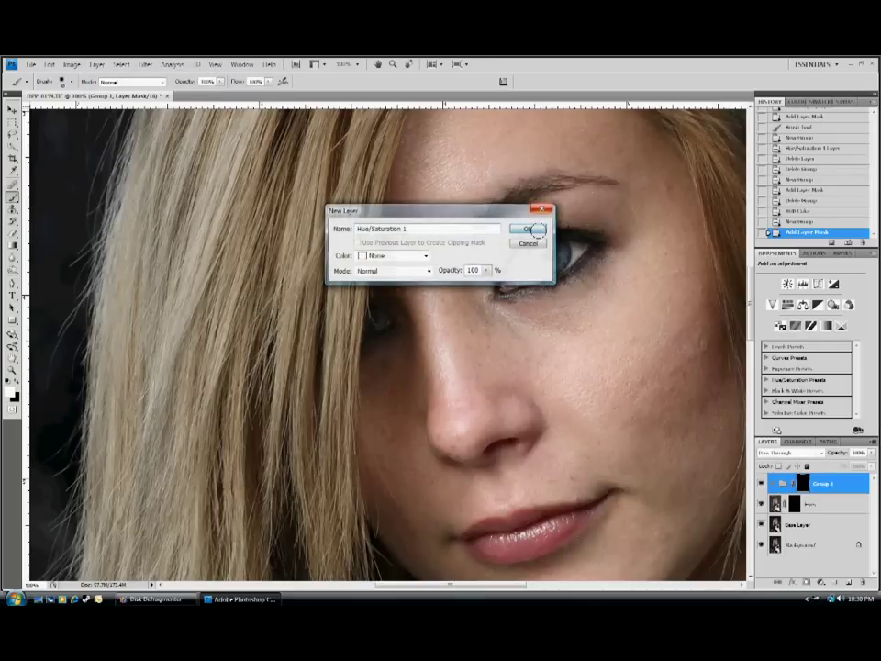
{"action": "left_click", "coordinate": [532, 229]}
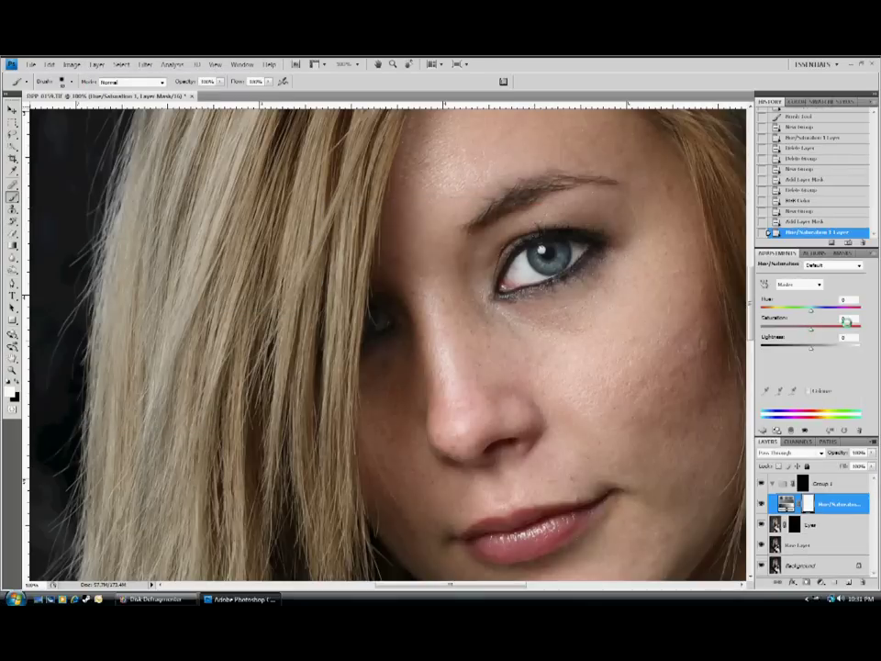
{"action": "left_click", "coordinate": [829, 321]}
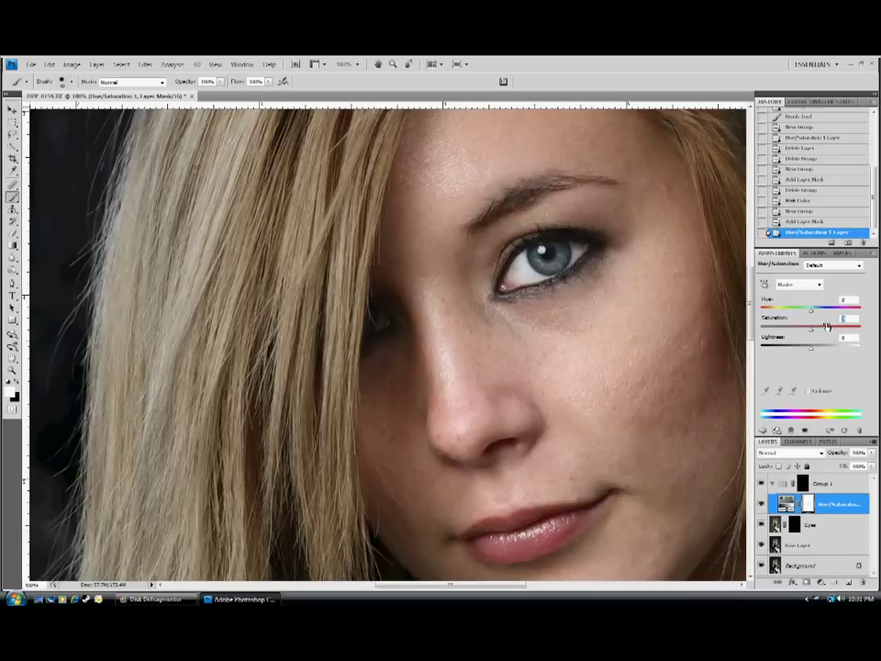
{"action": "left_click", "coordinate": [828, 327]}
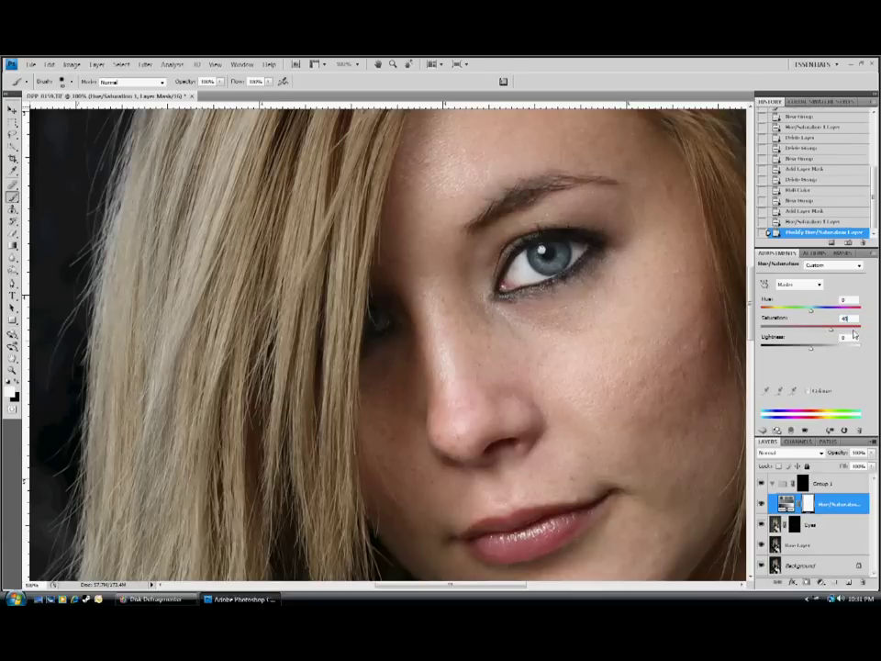
{"action": "left_click", "coordinate": [850, 337]}
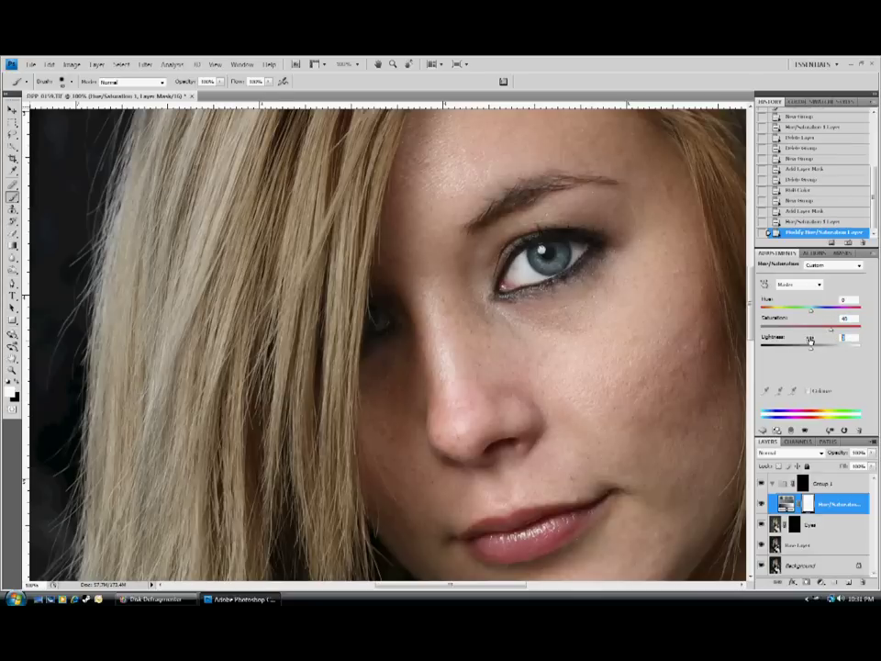
{"action": "type", "text": "2"}
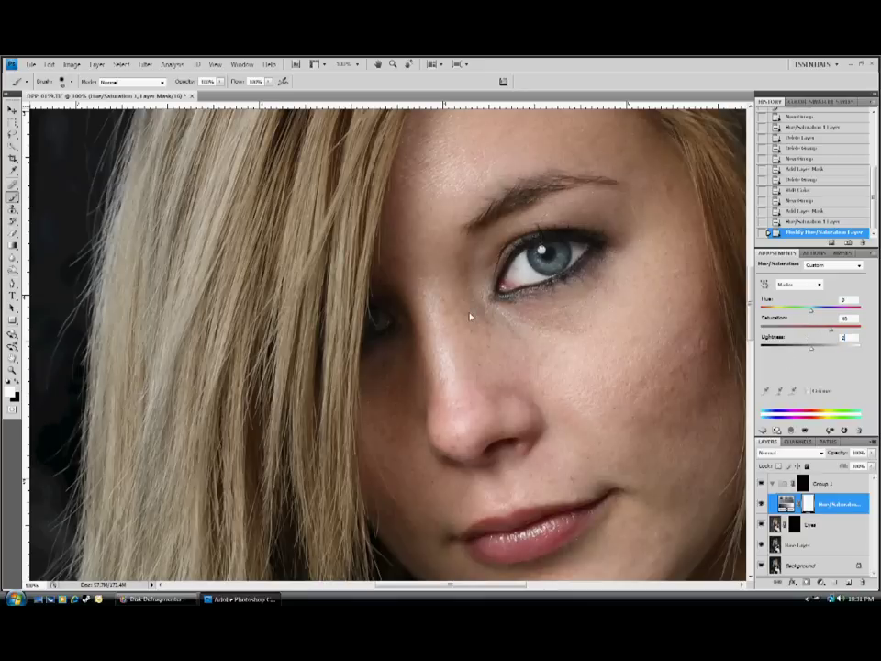
{"action": "key", "text": "Return"}
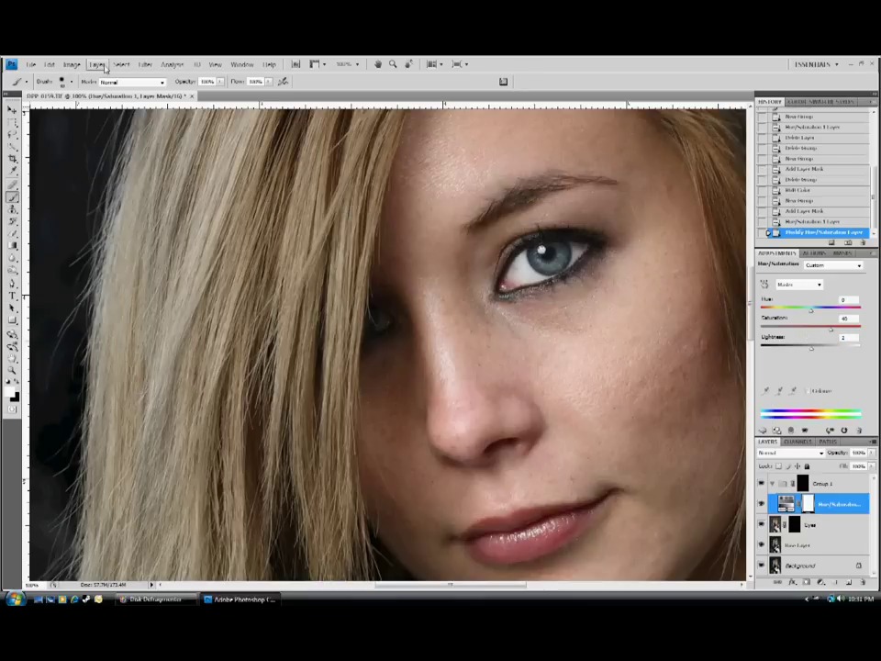
{"action": "left_click", "coordinate": [97, 64]}
Add a Curves 1 adjustment layer in Group 1 using a contrast-boosting preset curve
{"action": "mouse_move", "coordinate": [150, 160]}
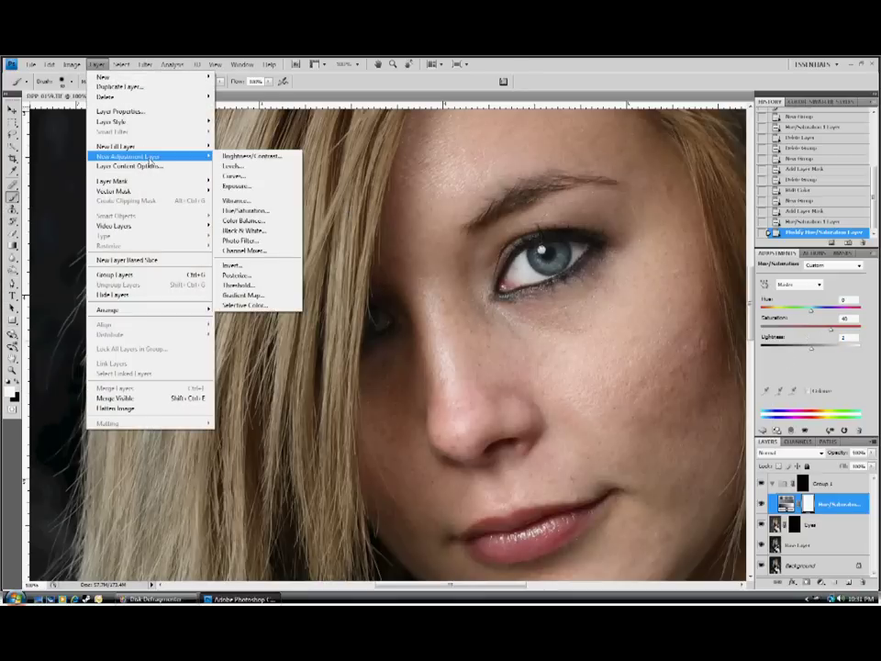
{"action": "left_click", "coordinate": [256, 178]}
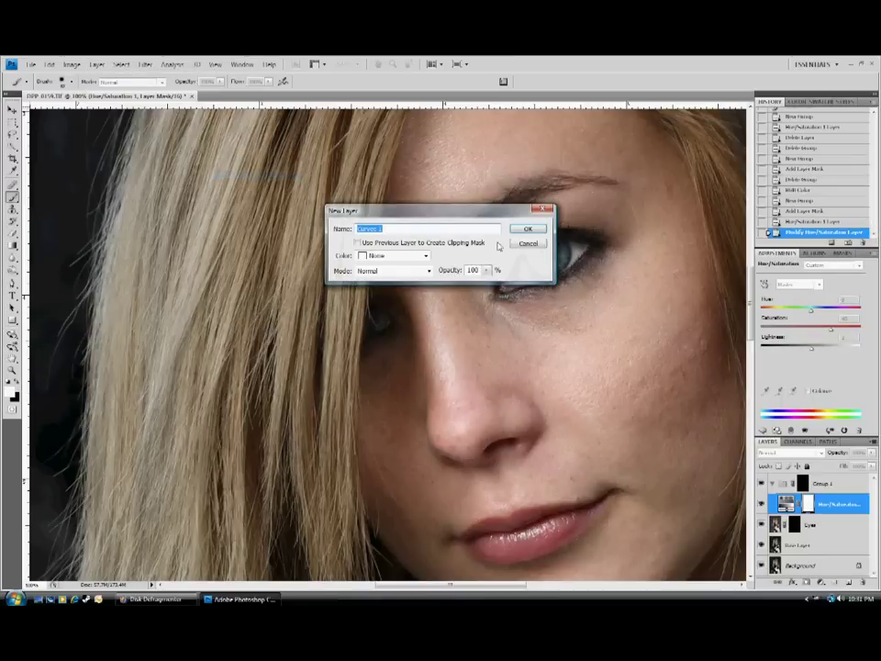
{"action": "left_click", "coordinate": [527, 228]}
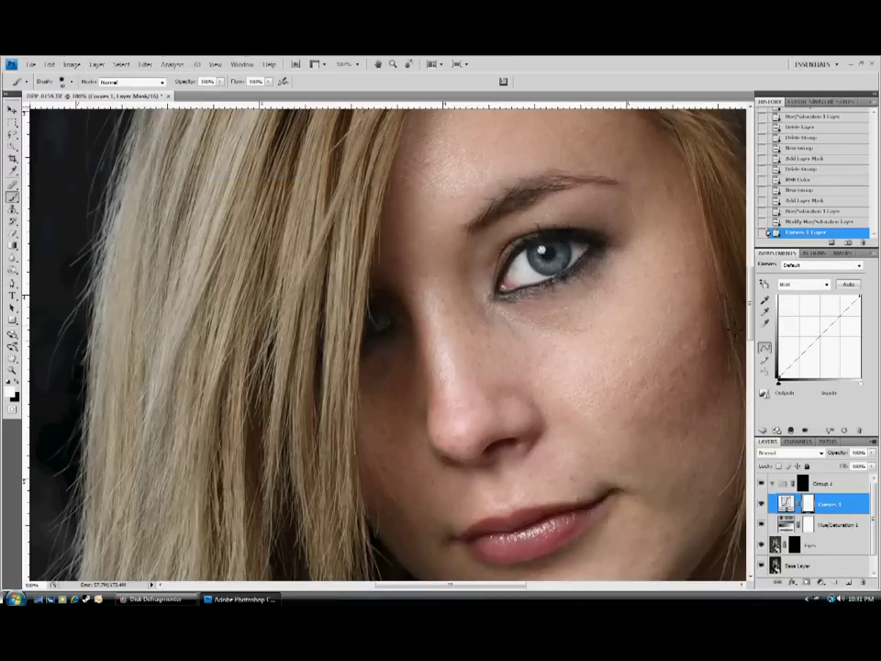
{"action": "left_click", "coordinate": [820, 266]}
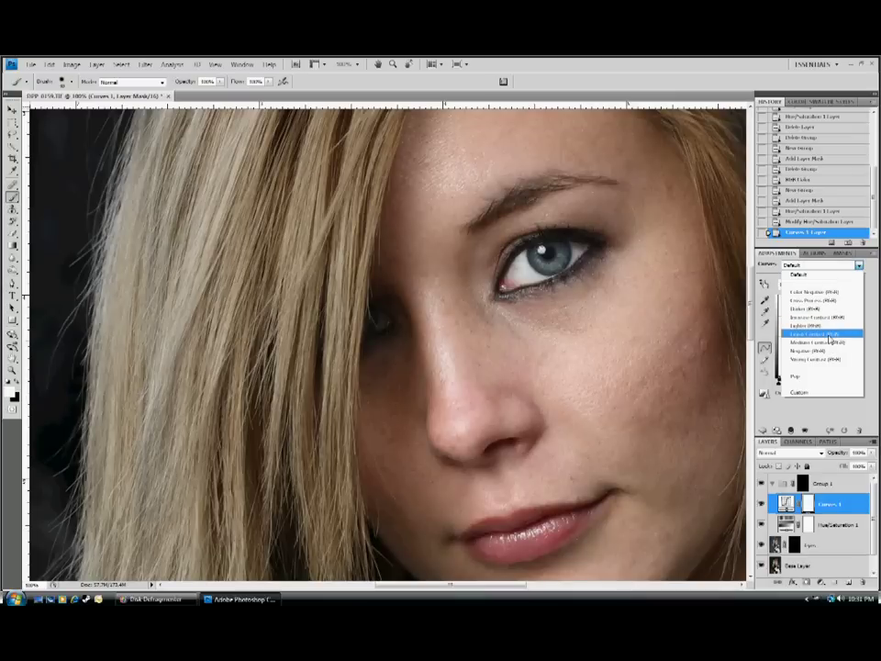
{"action": "left_click", "coordinate": [820, 363]}
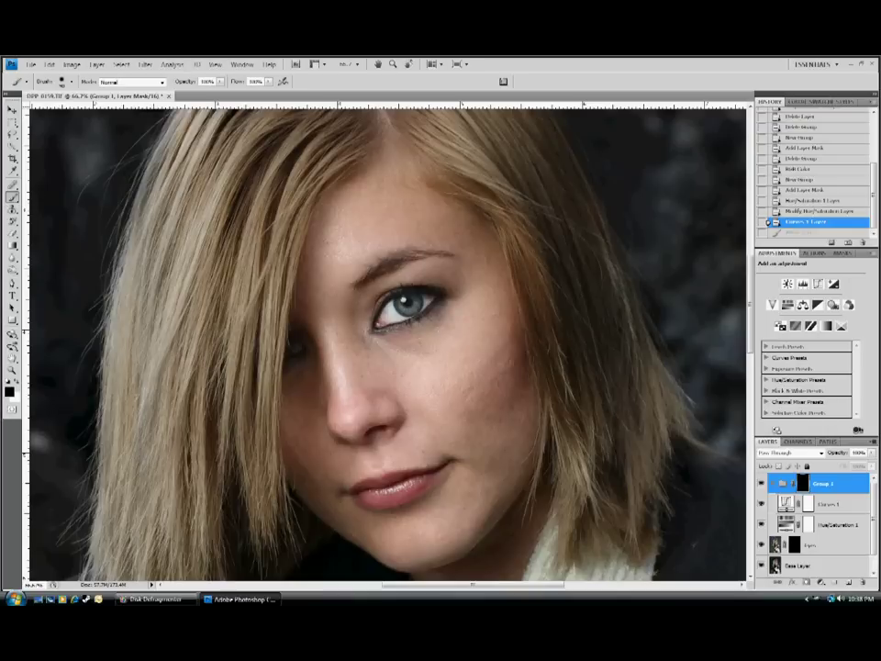
Set white as the painting colour and paint the iris on Group 1's mask at 200% zoom
{"action": "key", "text": "x"}
{"action": "key", "text": "ctrl+plus"}
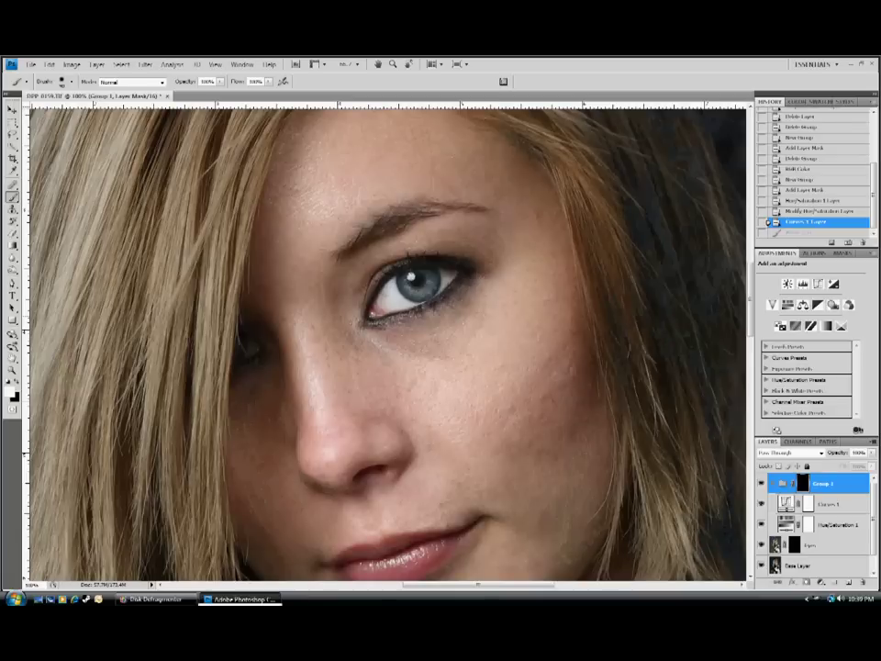
{"action": "key", "text": "ctrl+plus"}
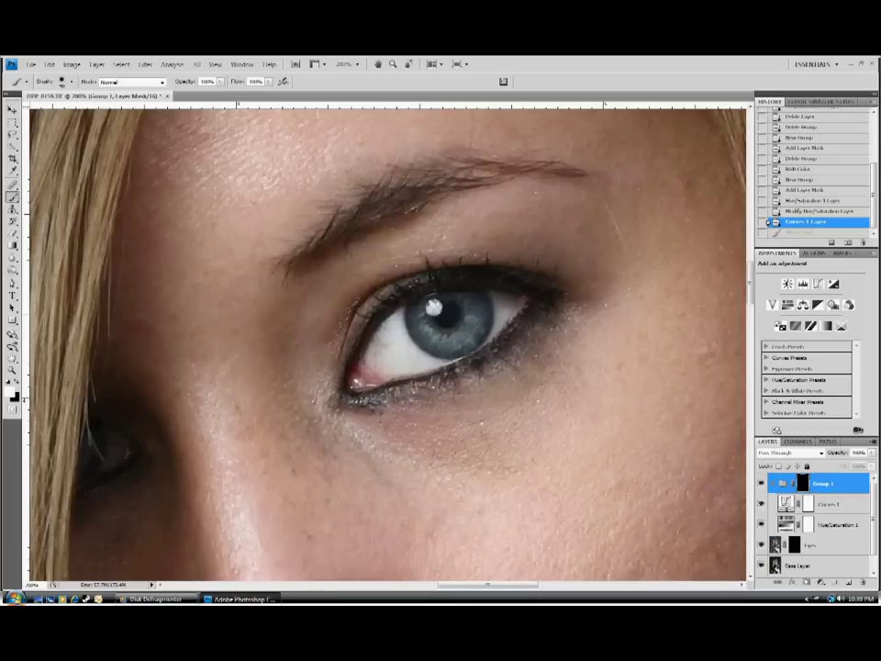
{"action": "key", "text": "ctrl+z"}
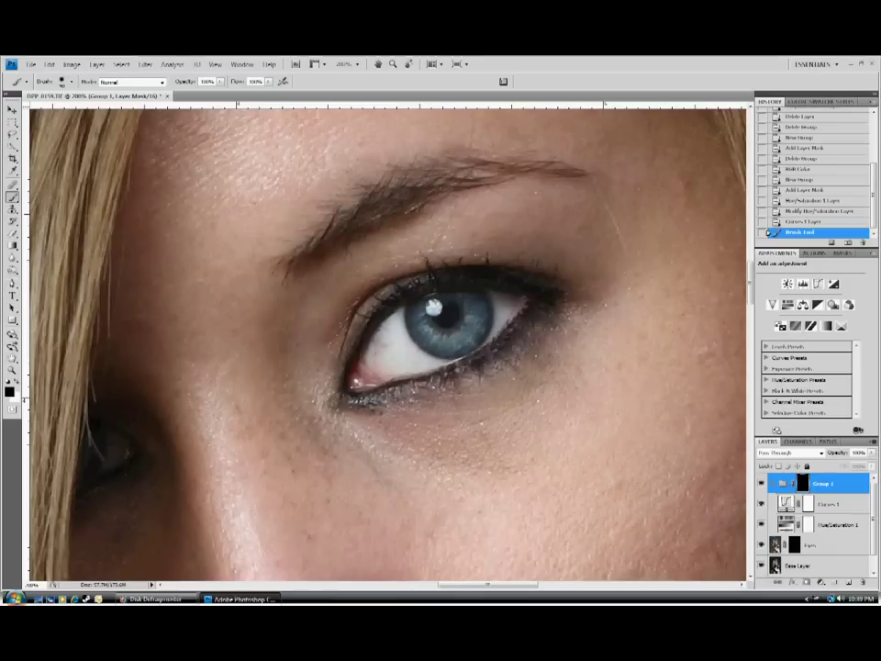
Switch to black and clean up the group mask edges around the eye
{"action": "key", "text": "x"}
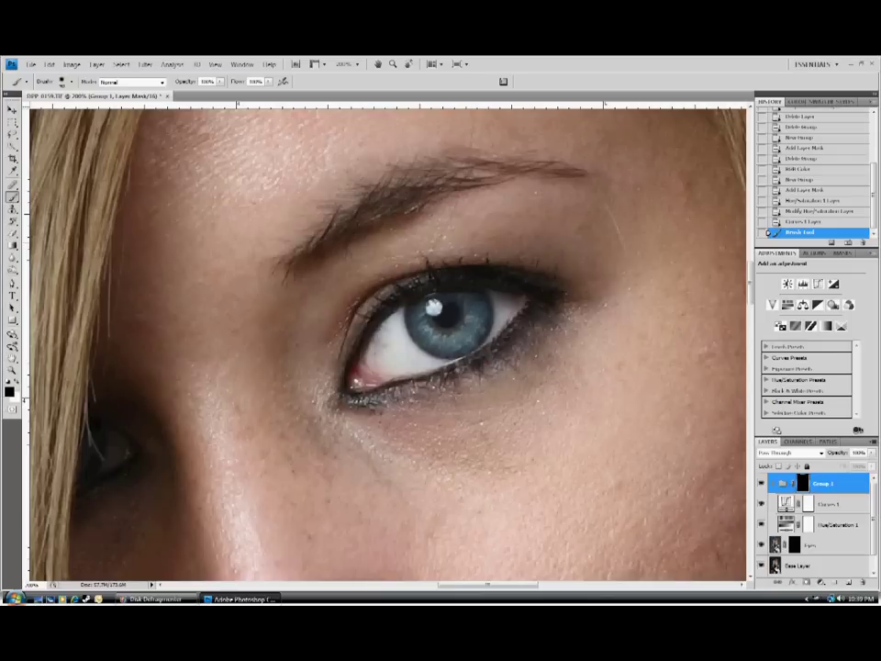
{"action": "left_click", "coordinate": [657, 167]}
{"action": "key", "text": "ctrl+minus"}
{"action": "key", "text": "ctrl+minus"}
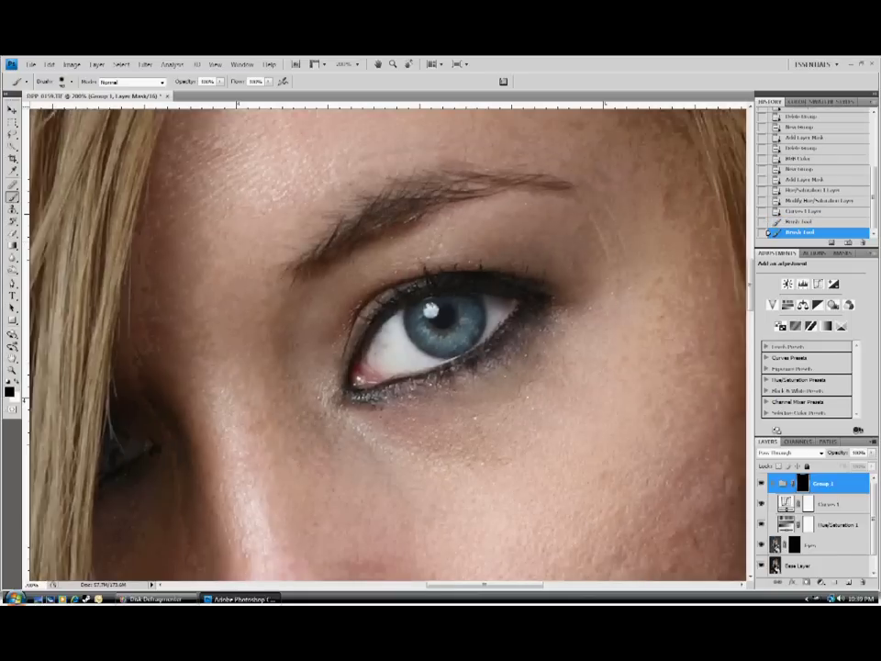